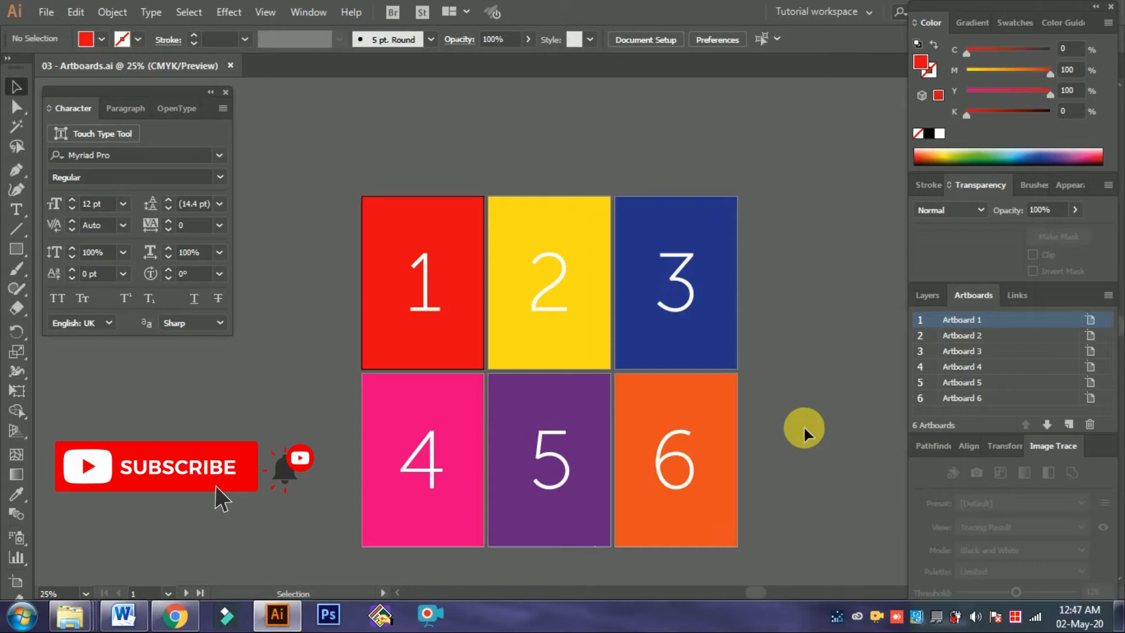
Examine which artboard list entry becomes active by selecting the coloured backgrounds of artboards 1 to 6 one after another
click(435, 348)
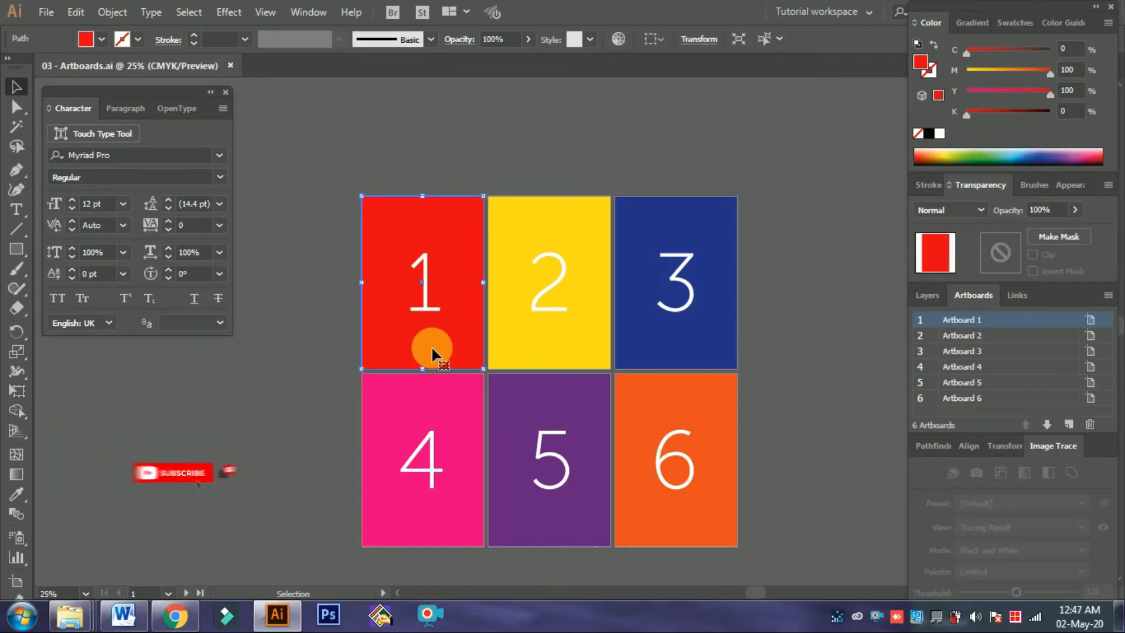
click(536, 368)
click(636, 354)
click(447, 511)
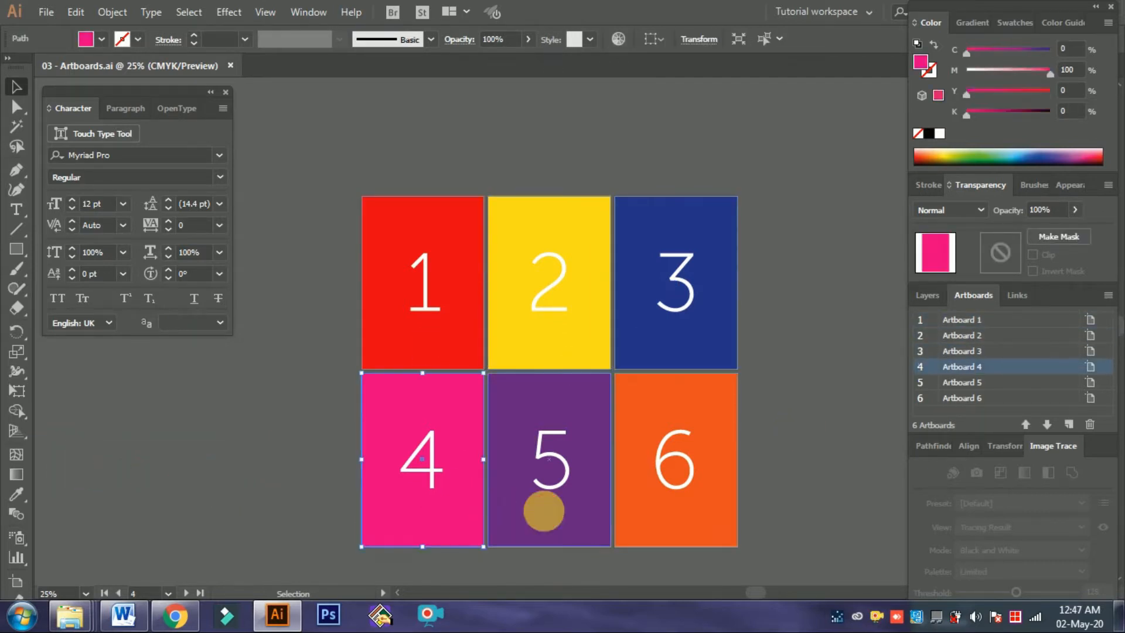
click(540, 510)
click(651, 522)
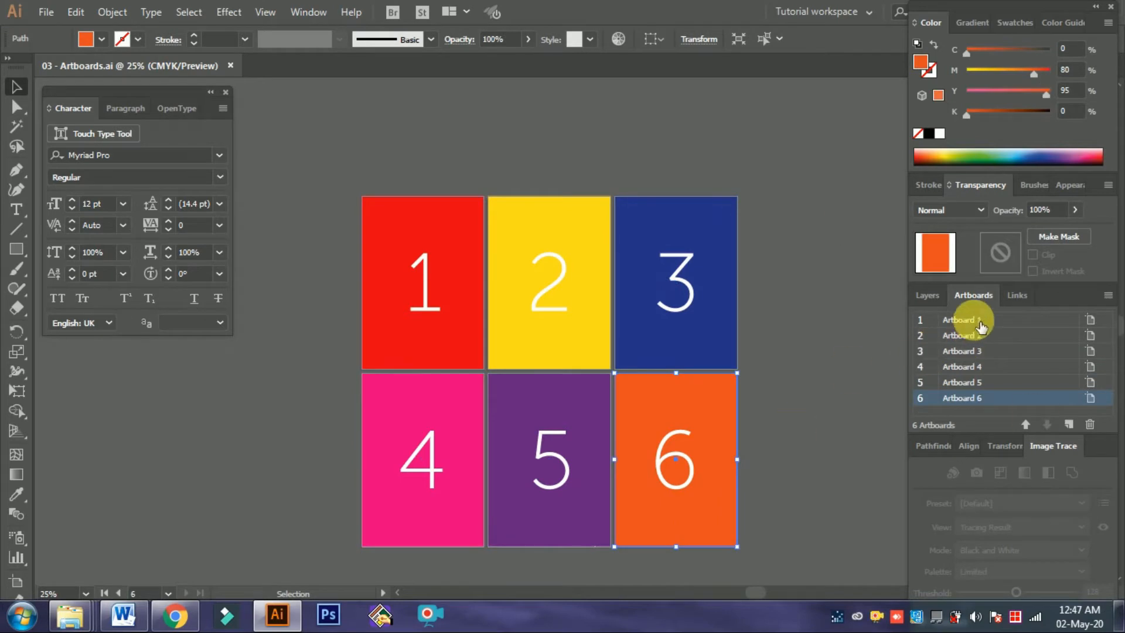
click(767, 480)
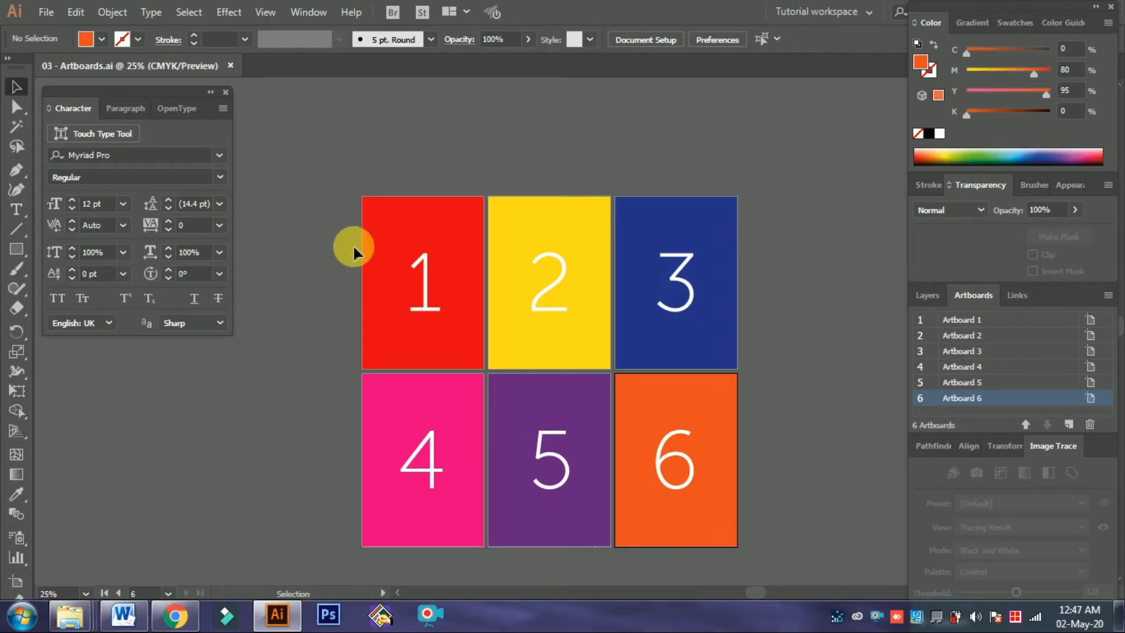
click(554, 241)
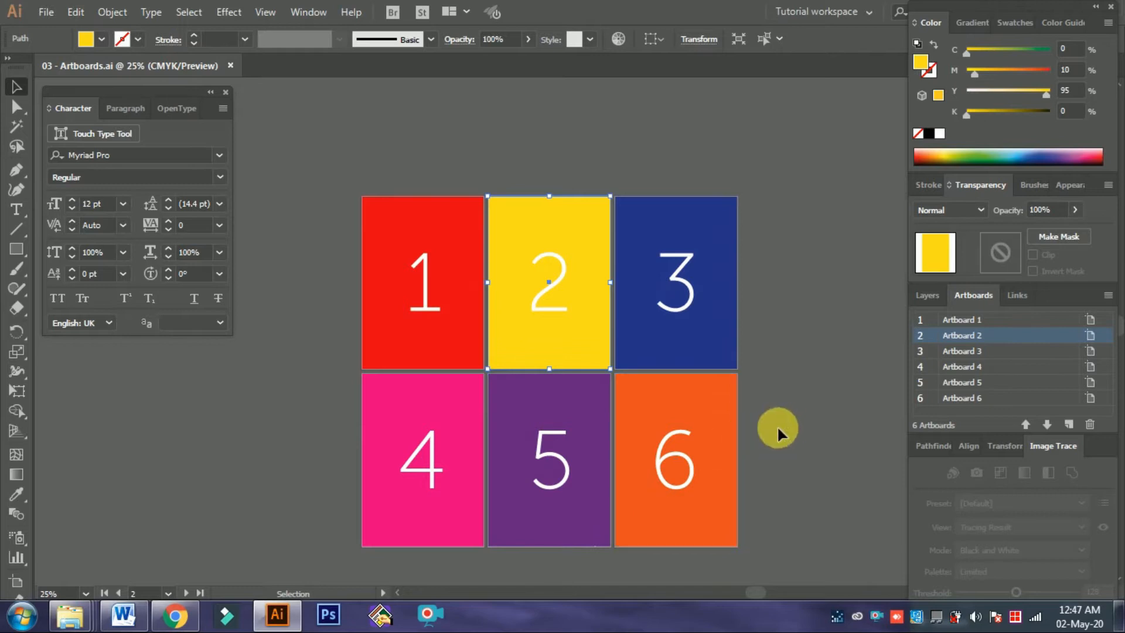
Move Artboard 6 above Artboard 5 in the artboard order and back below it
click(975, 399)
click(681, 479)
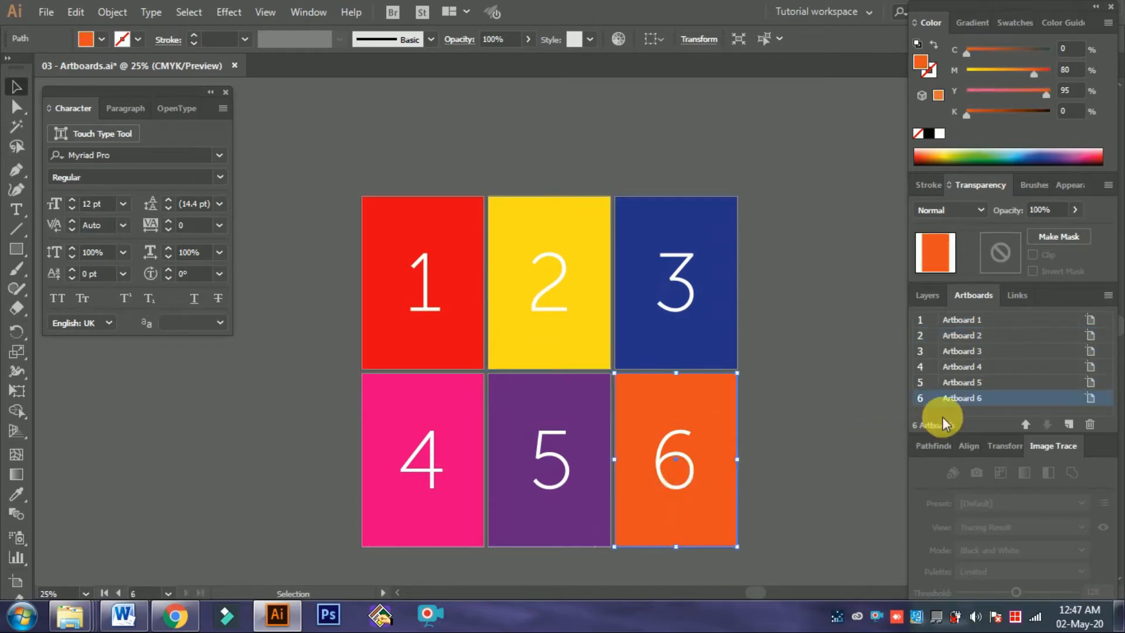
click(1024, 421)
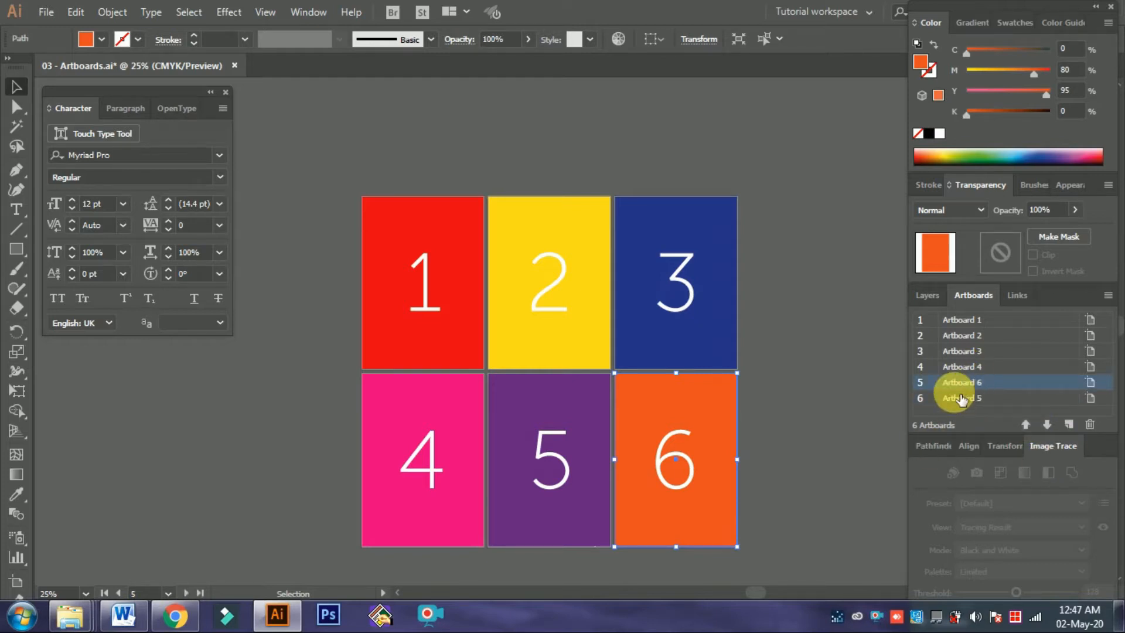
drag(962, 408, 962, 410)
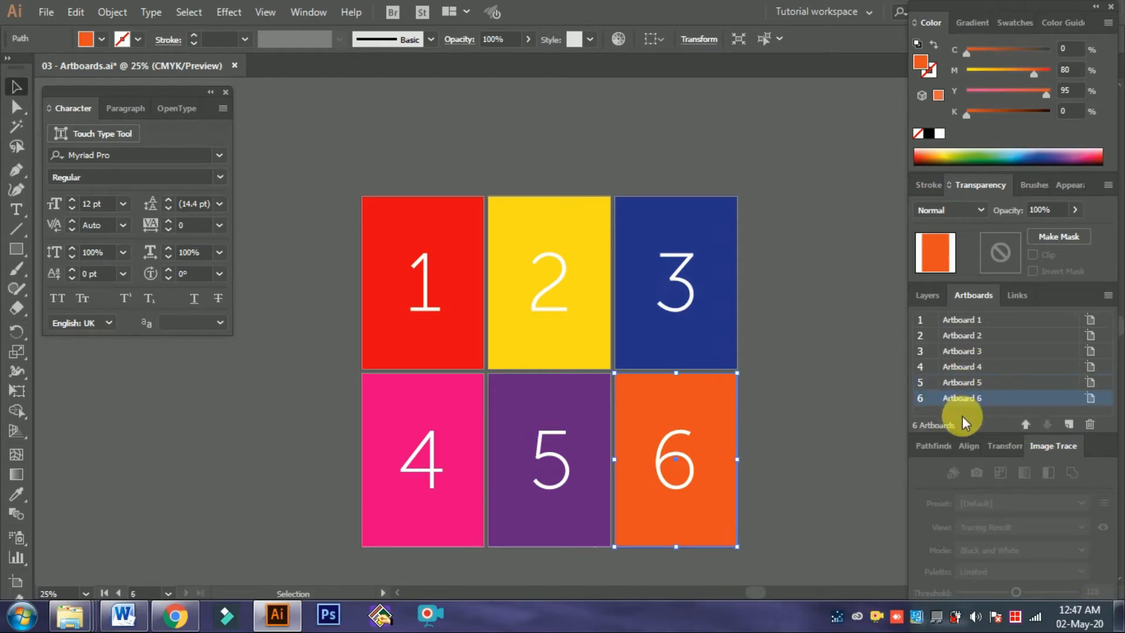
Rename Artboard 6 as "Orange 6" and deselect the artwork
double_click(967, 404)
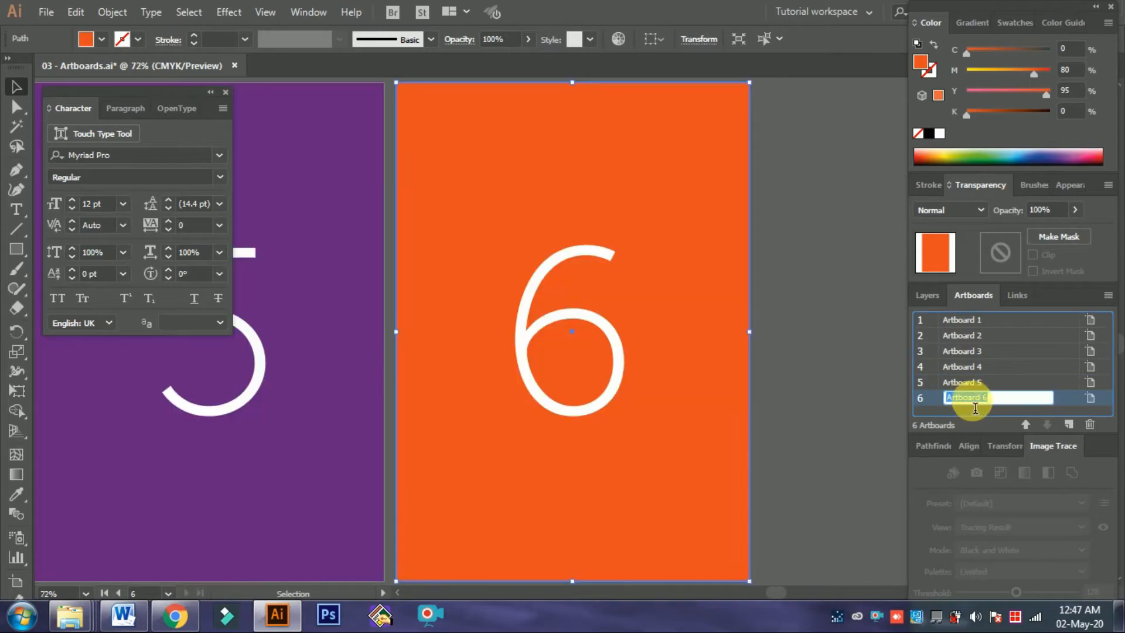
drag(982, 405, 960, 407)
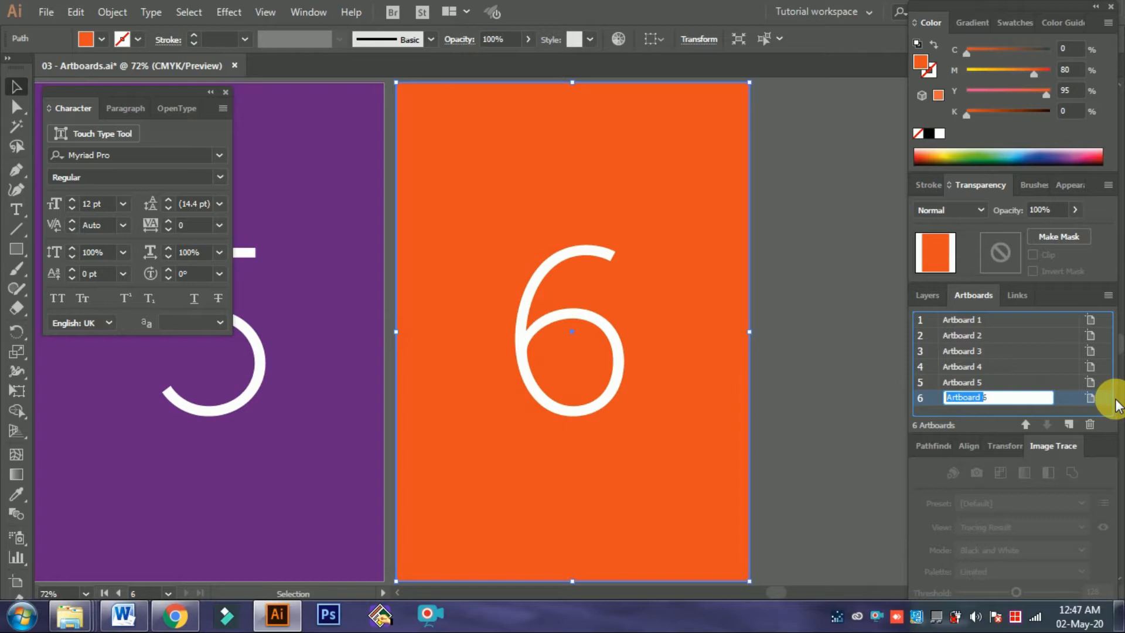
text(Orange)
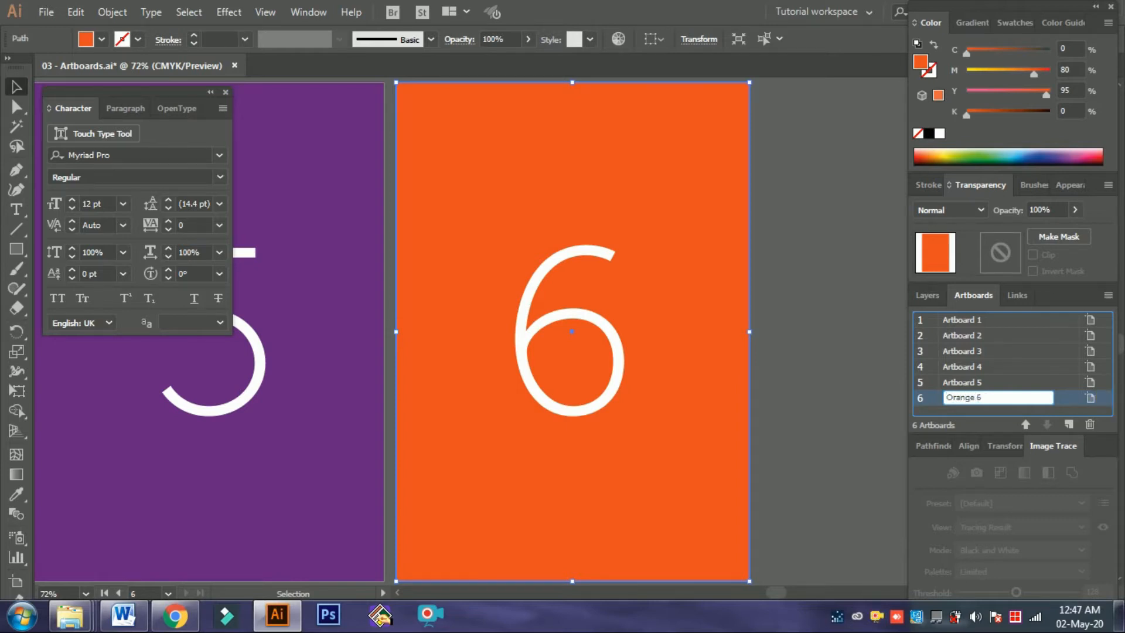
key(Return)
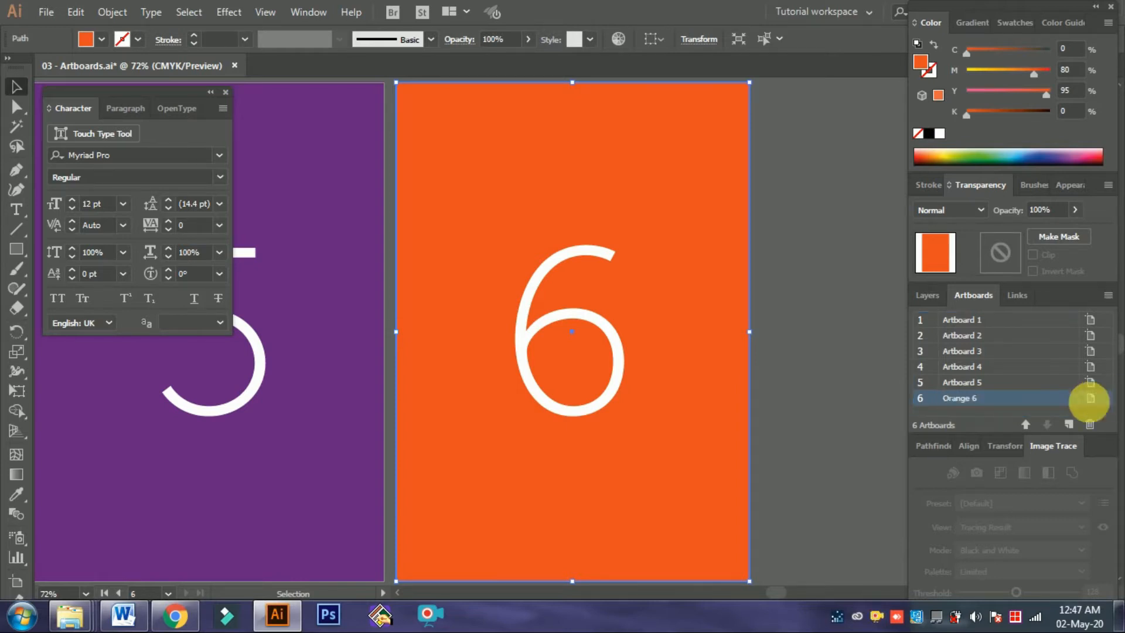
click(877, 419)
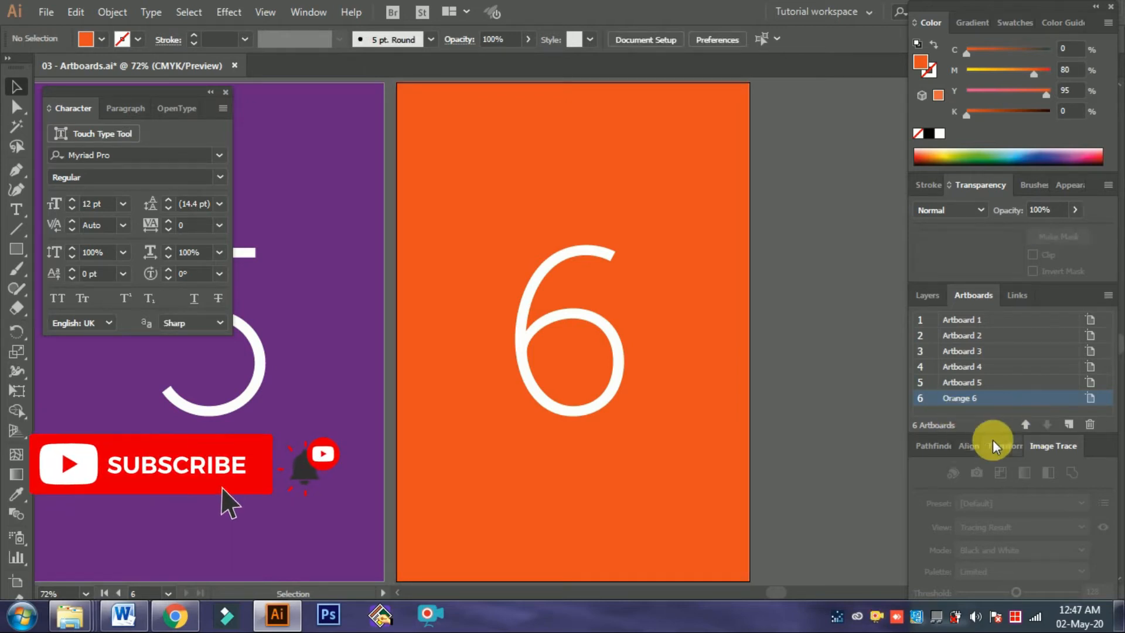
Move the Orange 6 artboard up one place in the artboard order, above Artboard 5
key(ctrl+minus)
key(ctrl+minus)
key(ctrl+minus)
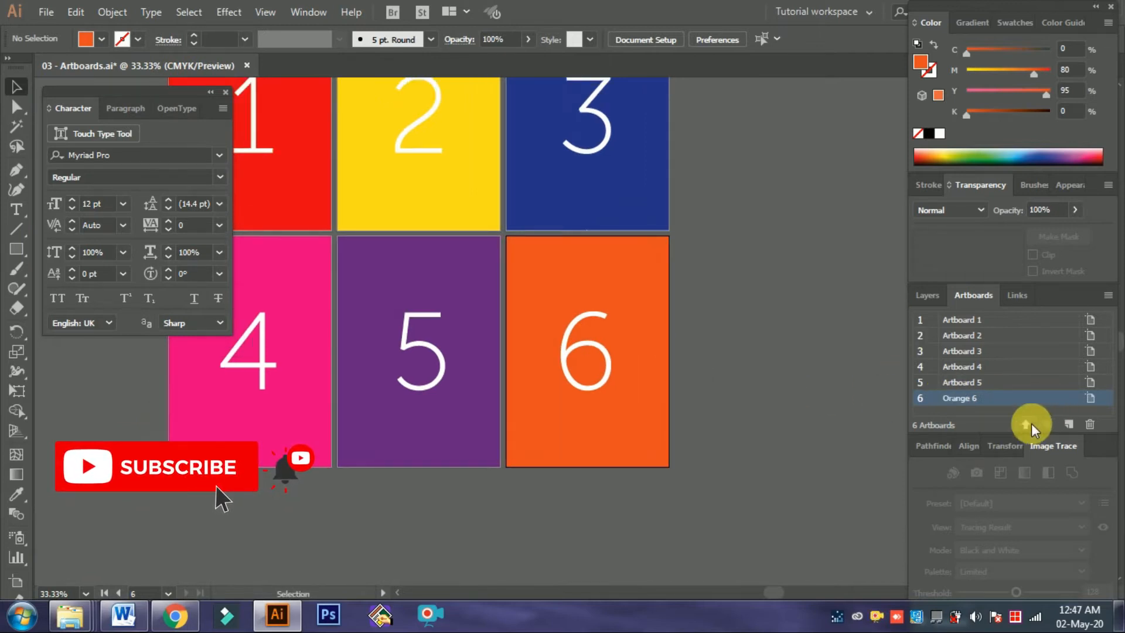
double_click(961, 397)
click(1027, 425)
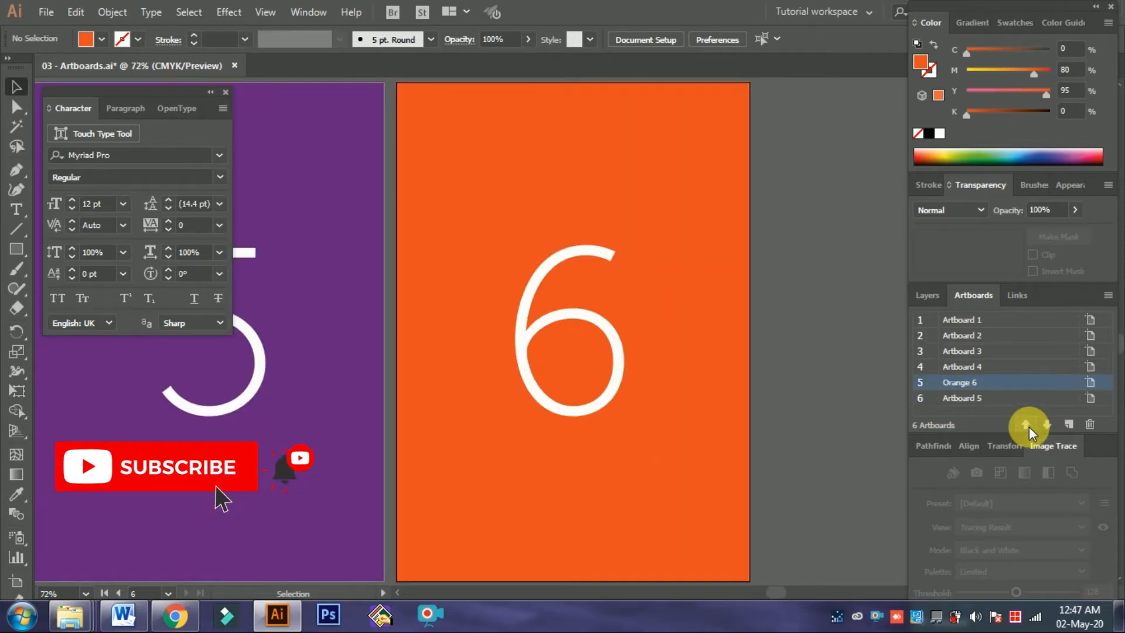
key(ctrl+minus)
key(ctrl+minus)
key(ctrl+minus)
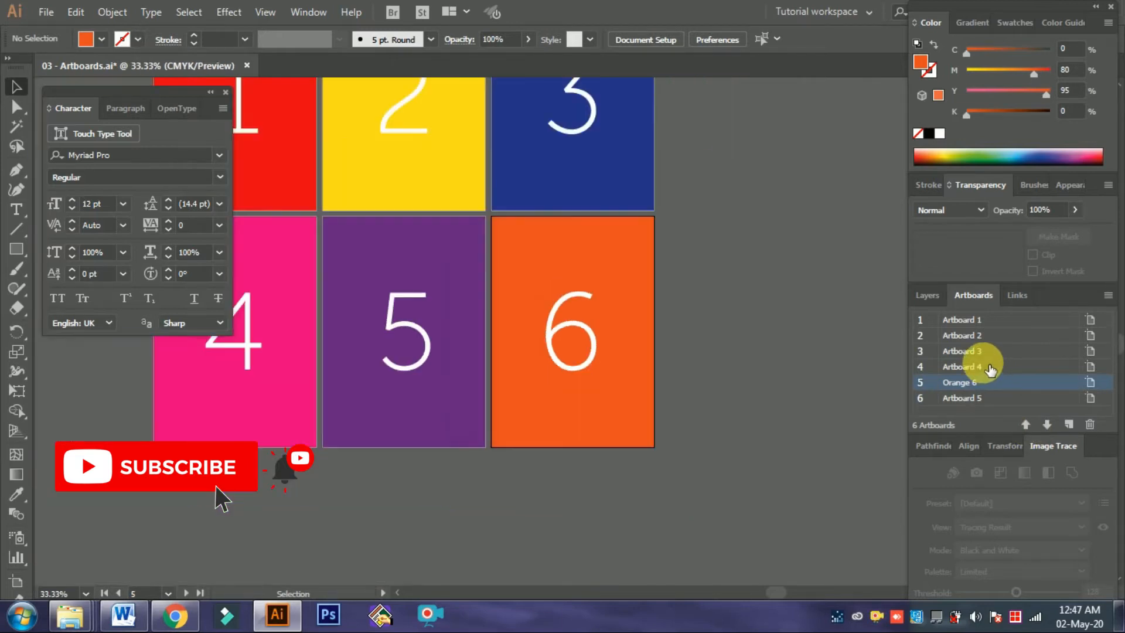
Rearrange all artboards in 3 columns with 20 pt spacing, moving the artwork with them, and undo the rearrangement
click(1108, 295)
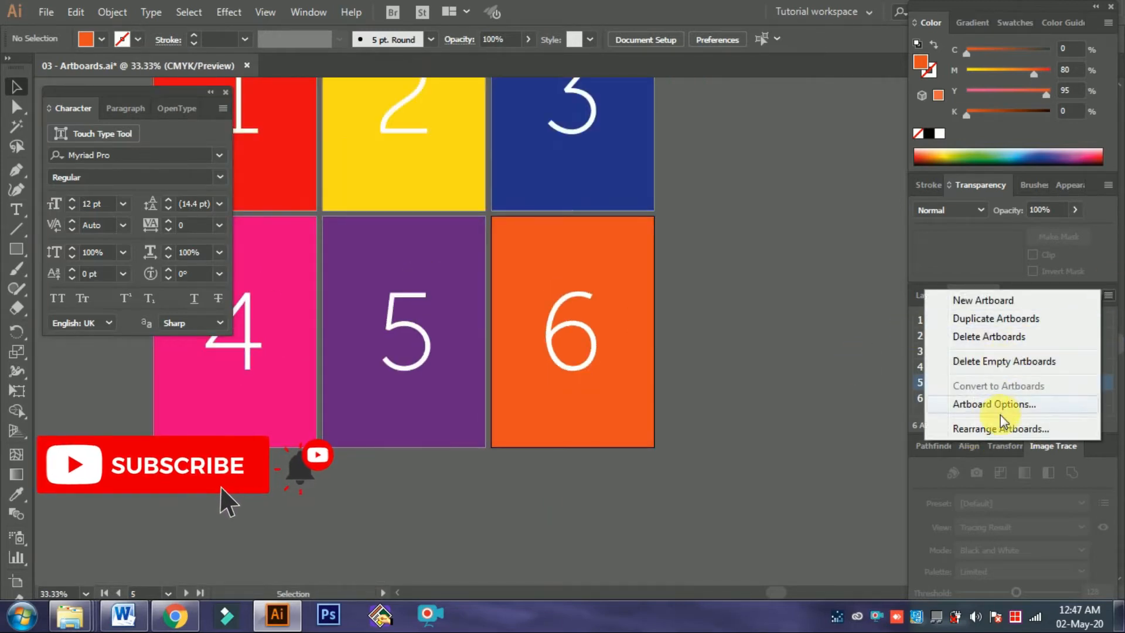
click(967, 429)
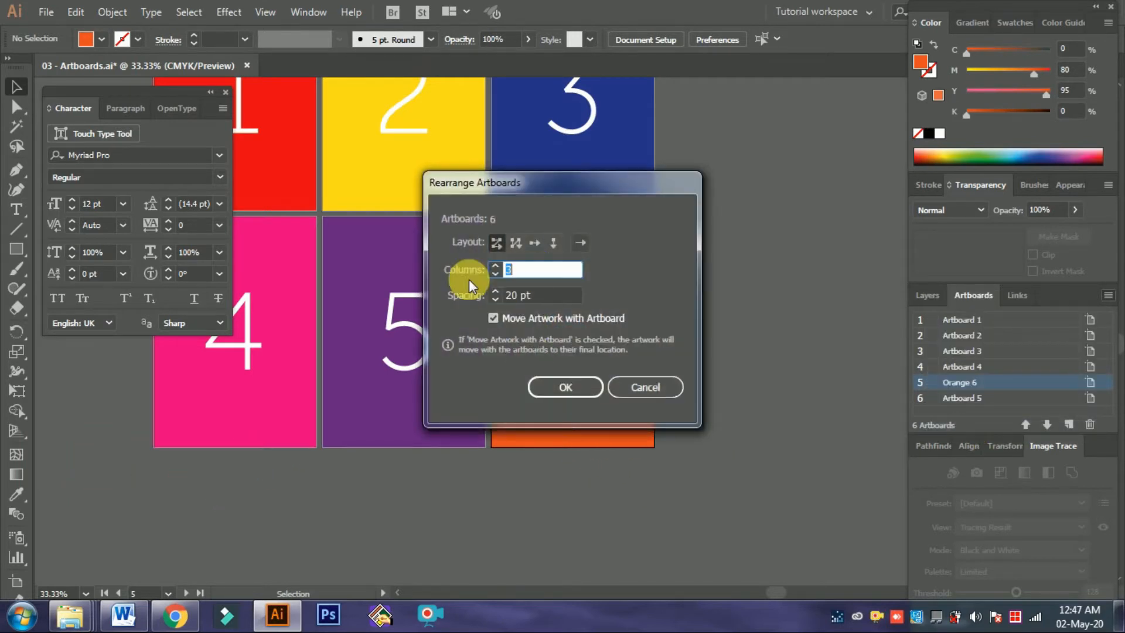
click(576, 386)
key(ctrl+alt+0)
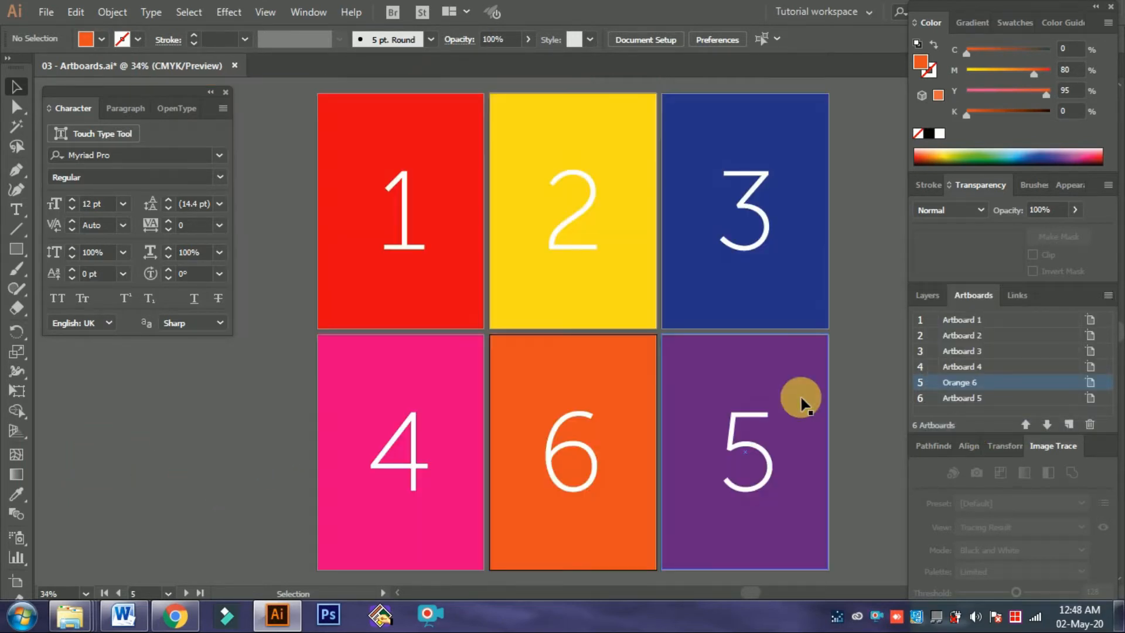
drag(735, 390, 680, 349)
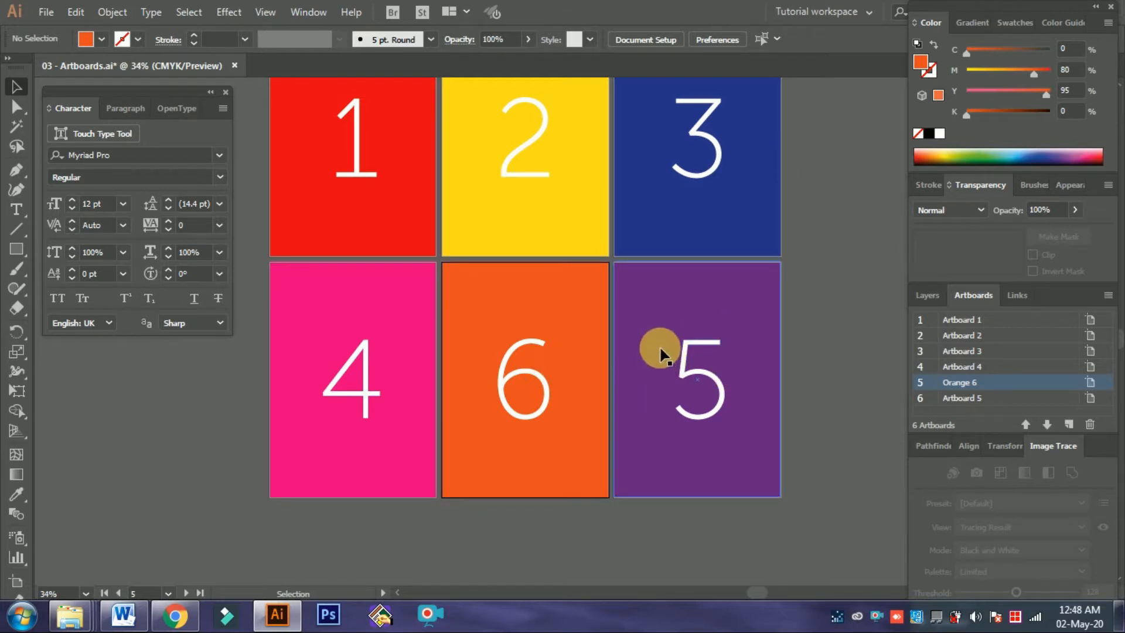
key(ctrl+z)
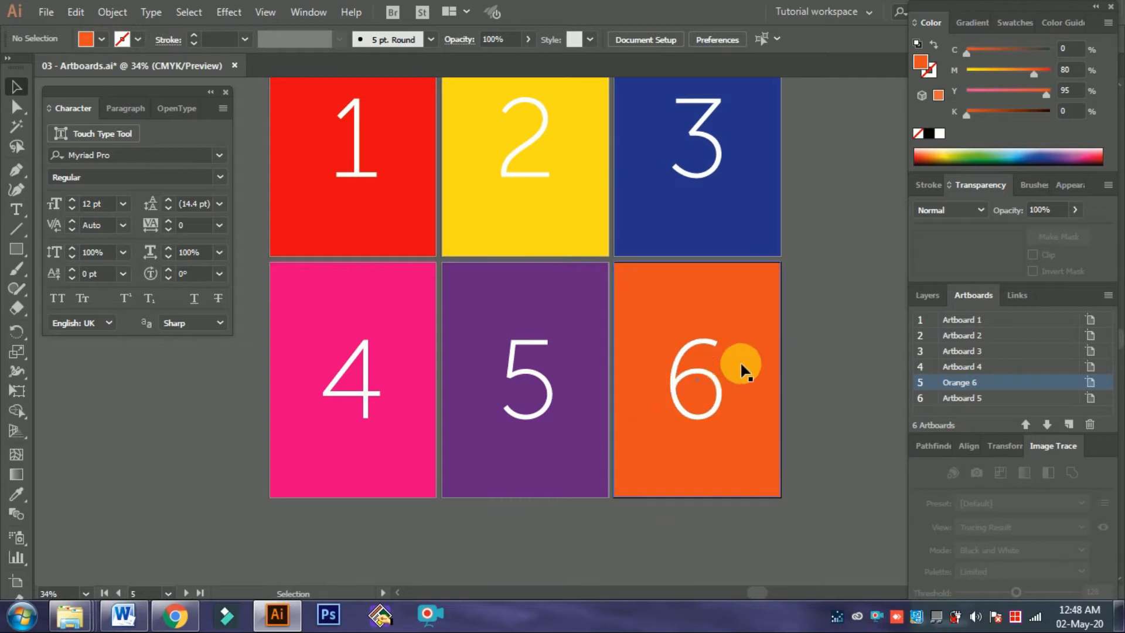
Delete Artboard 2, the yellow one, but keep its artwork on the canvas
click(530, 215)
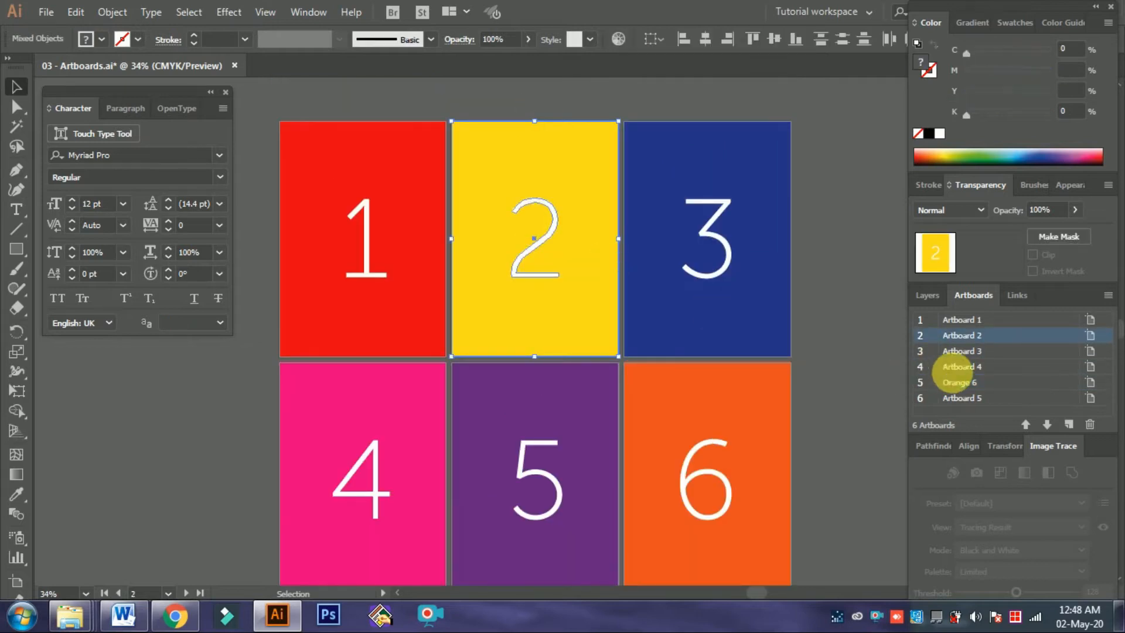
double_click(970, 339)
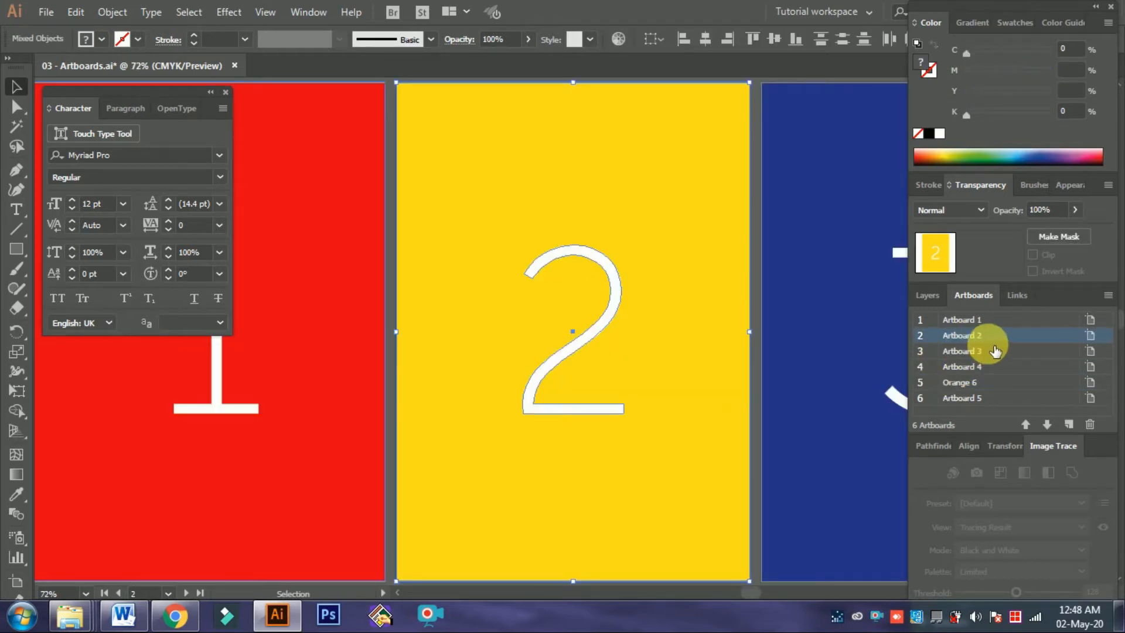
click(1090, 432)
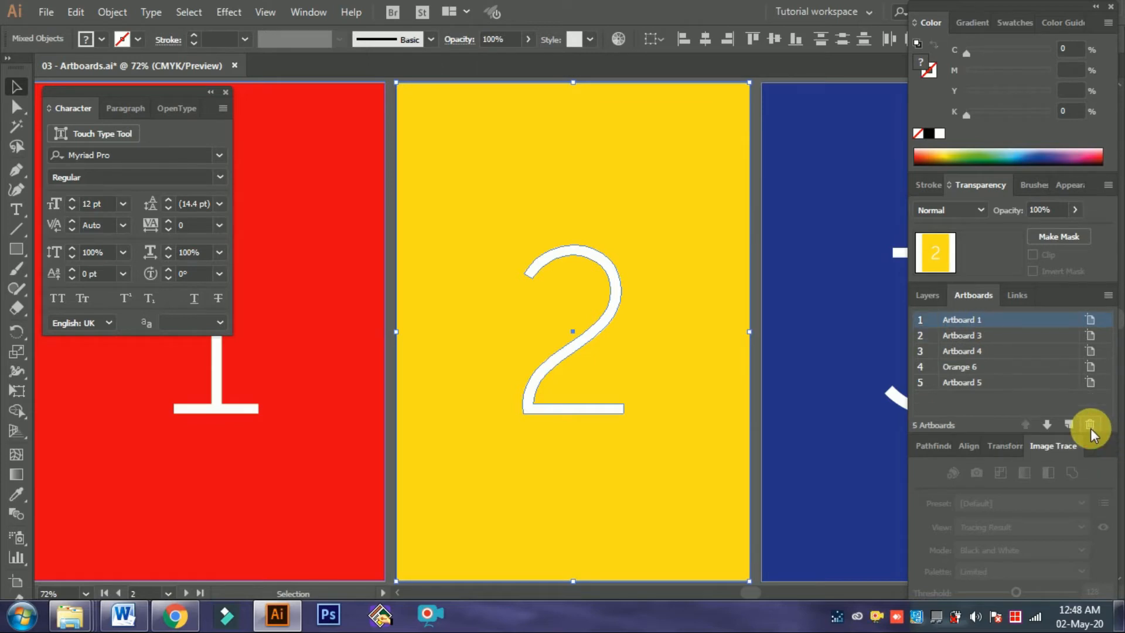
key(ctrl+minus)
key(ctrl+minus)
key(ctrl+minus)
key(ctrl+minus)
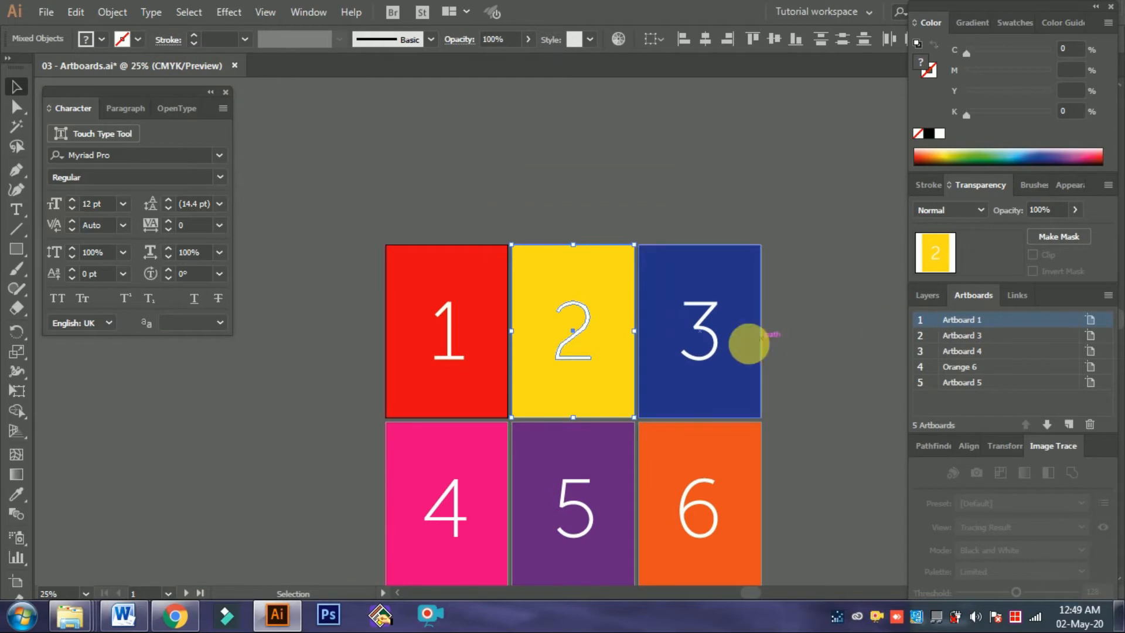
Deselect the artwork and rearrange the remaining artboards
click(855, 335)
click(1111, 300)
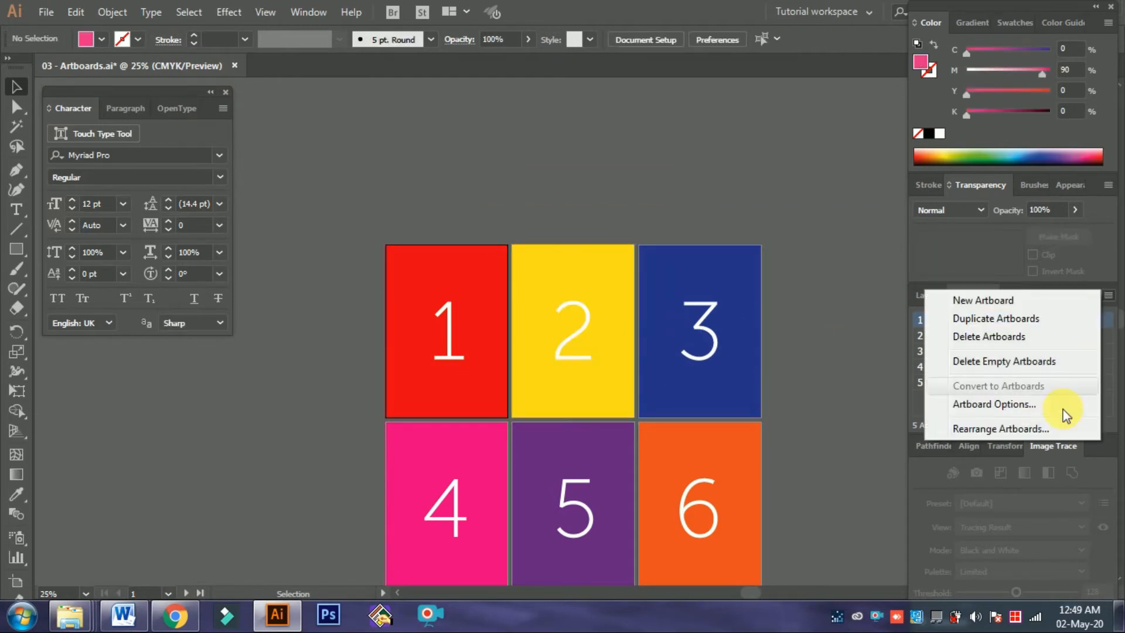
click(1035, 431)
click(543, 393)
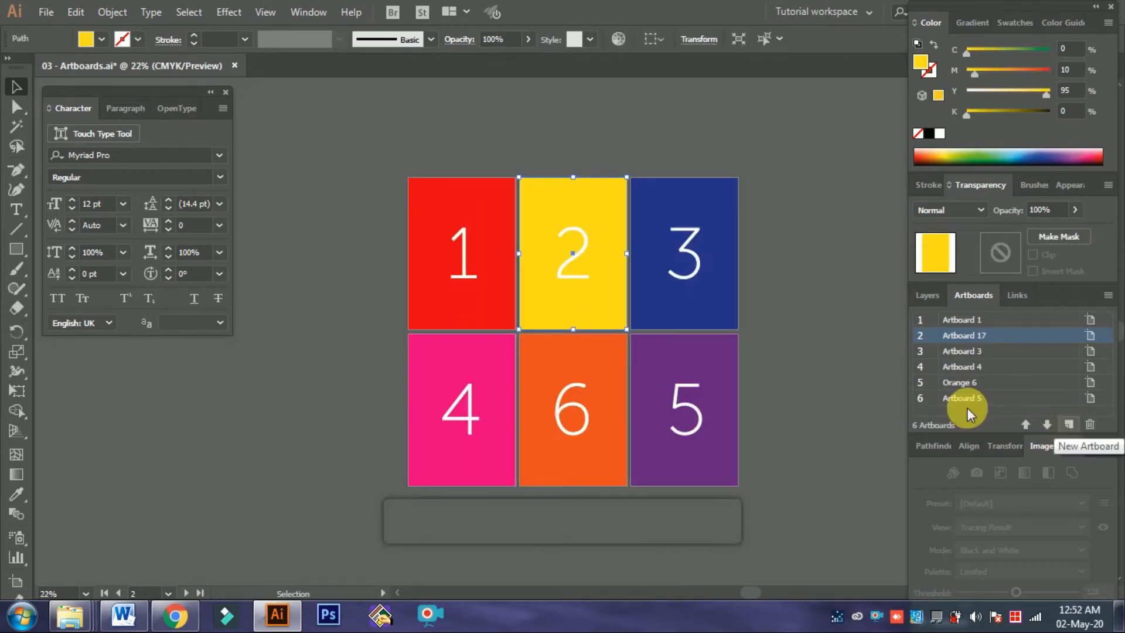
Add a new artboard after Artboard 17 and another one after Artboard 4
click(1070, 425)
click(786, 245)
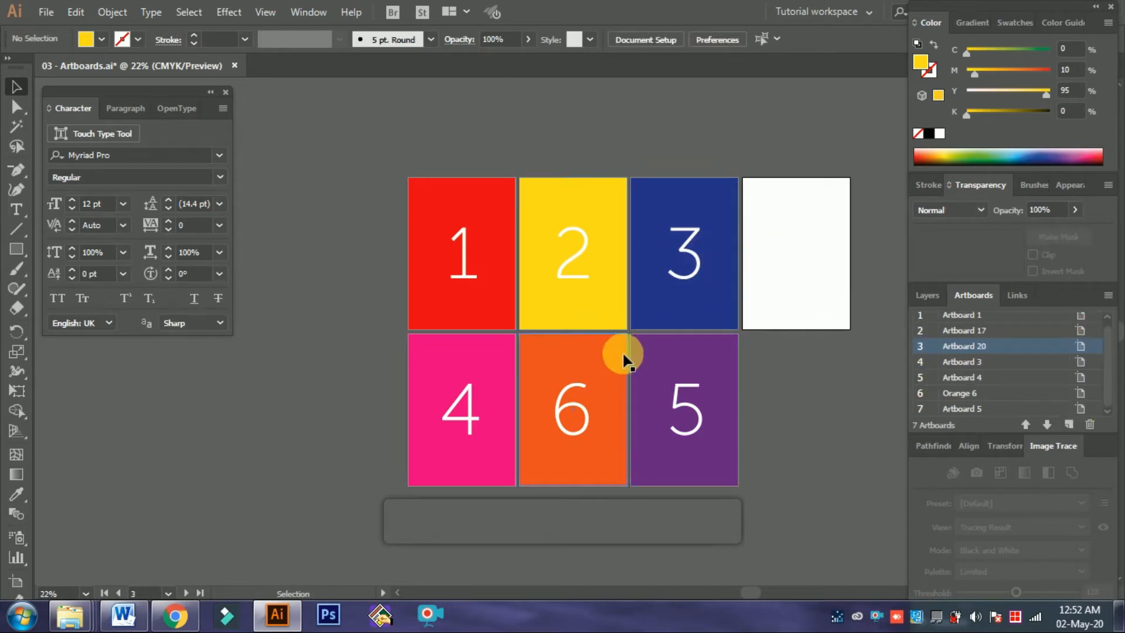
click(516, 388)
click(502, 388)
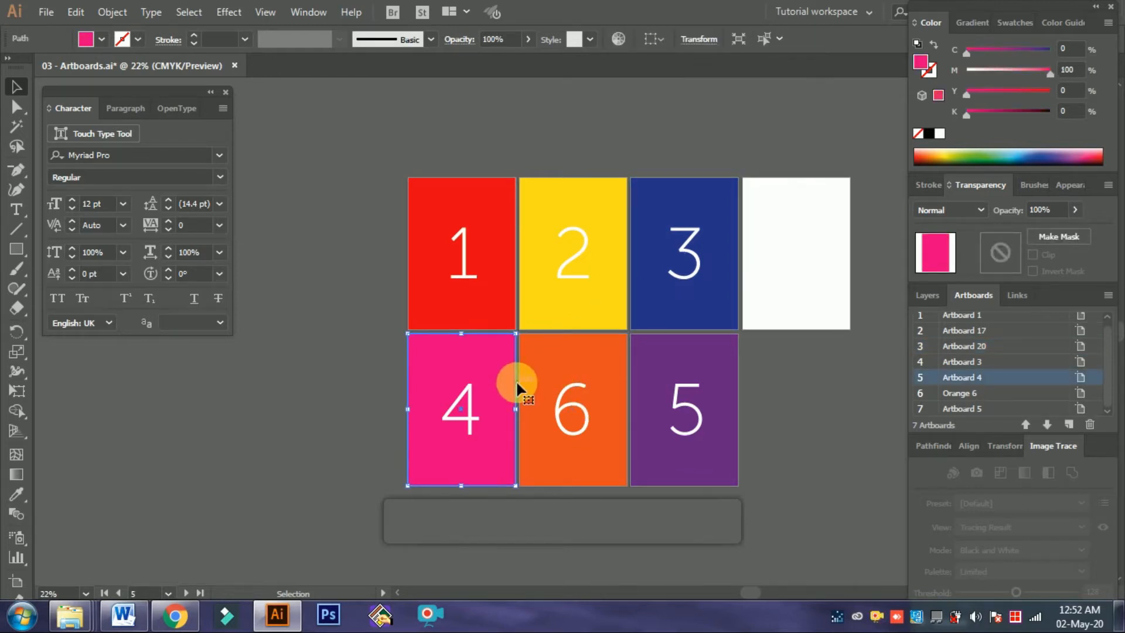
click(1069, 424)
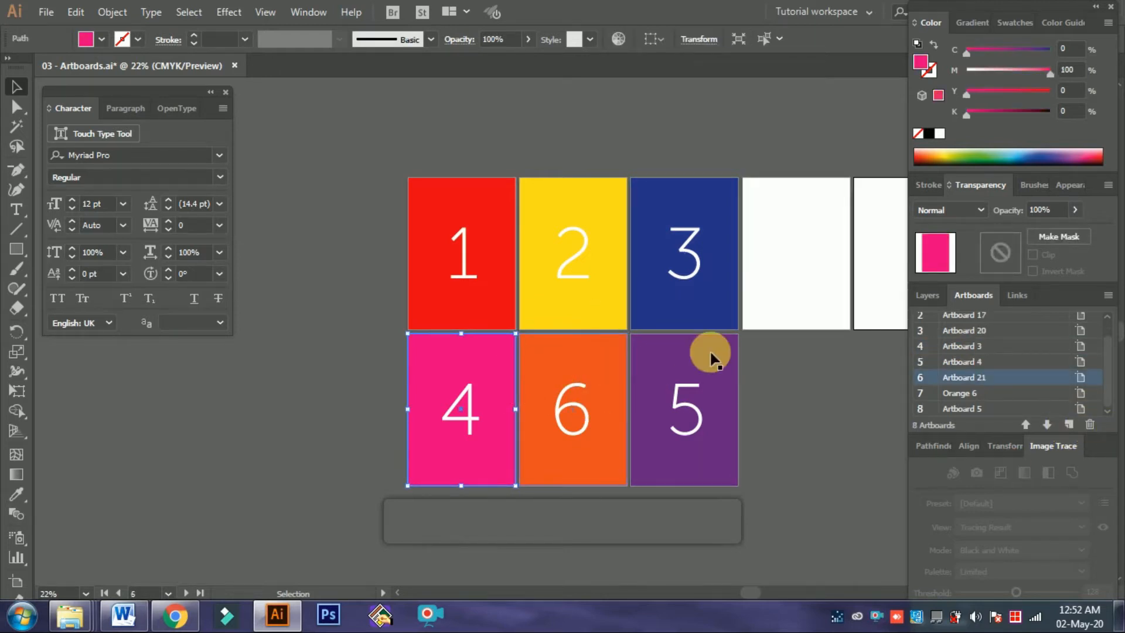
Rearrange the artboards, including the new blank ones, in 3 columns with 20 pt spacing, moving the artwork with them
click(1109, 296)
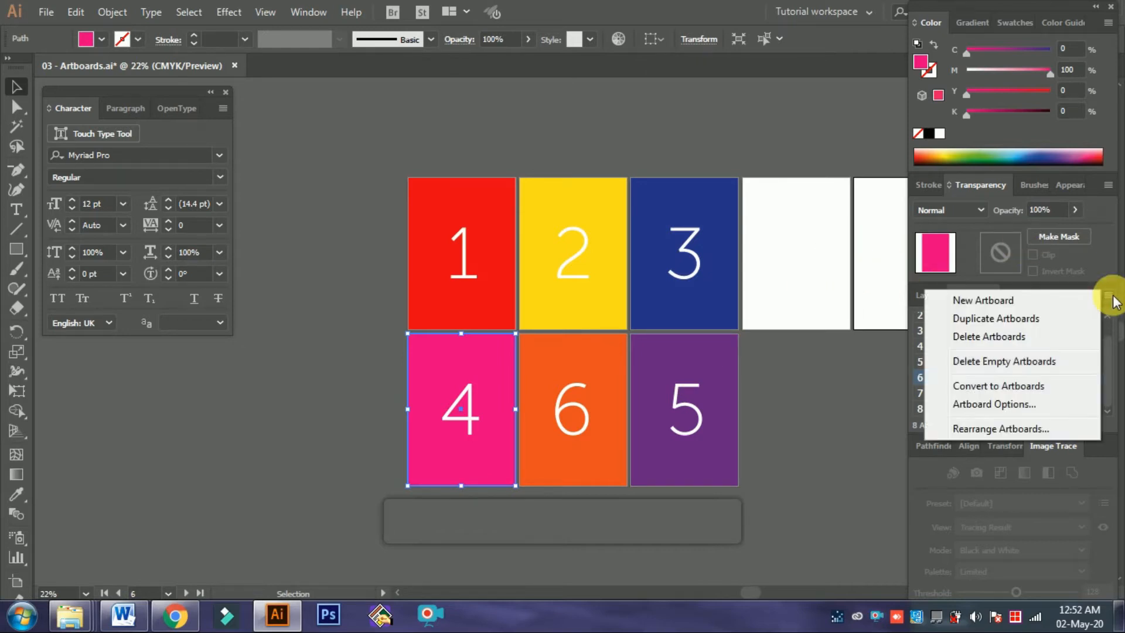
click(1018, 429)
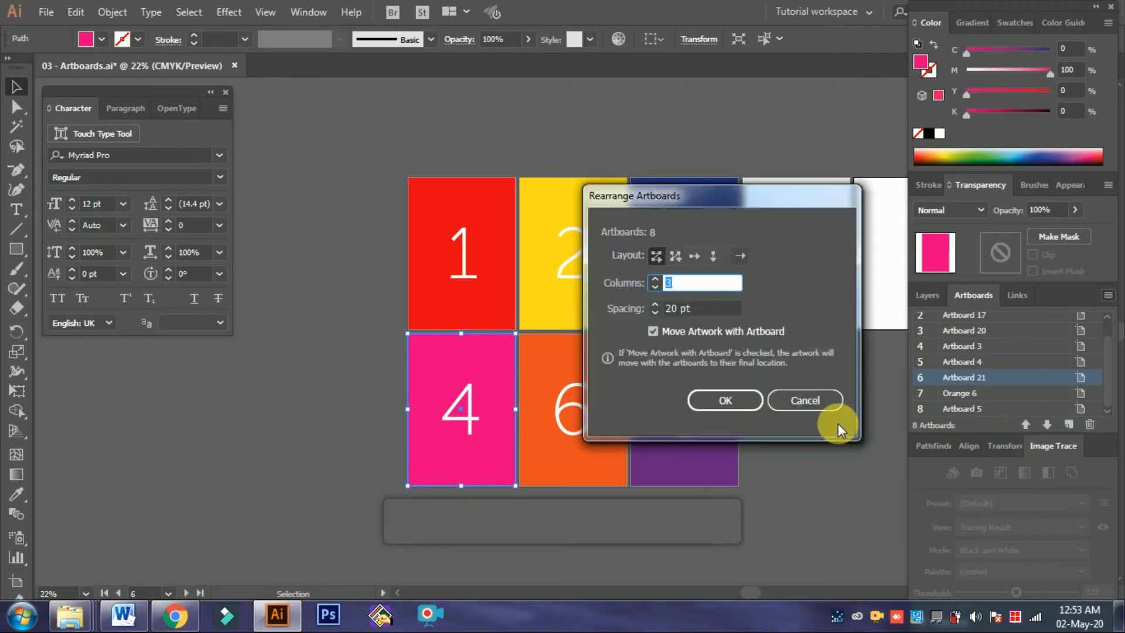
click(723, 399)
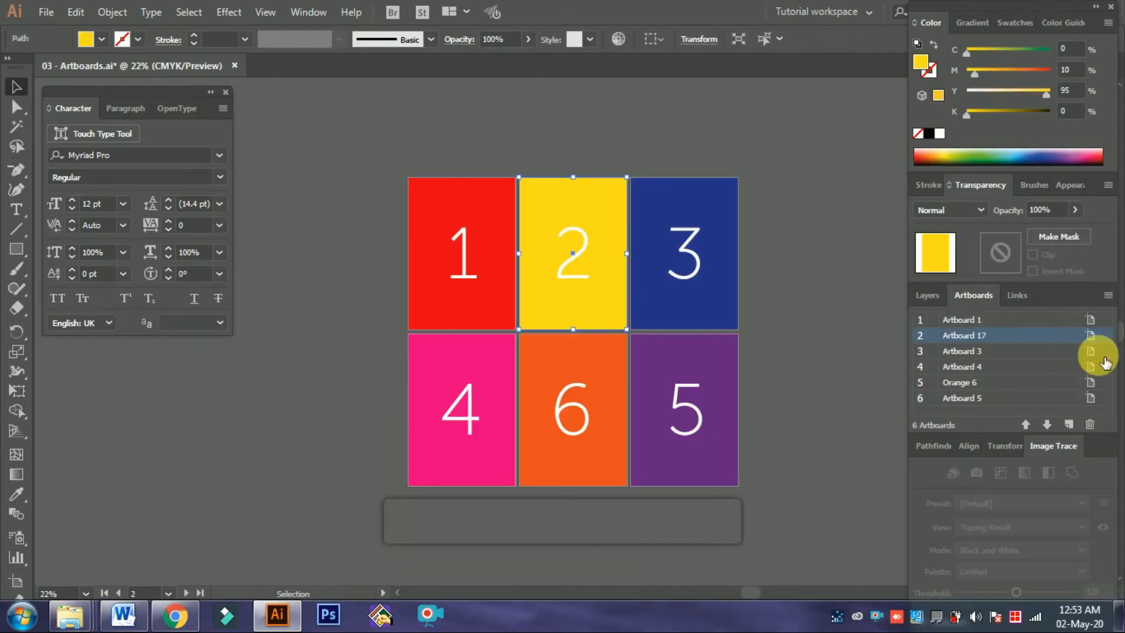
Open the artboard options for Artboard 17 and set its size preset to A3
click(1107, 296)
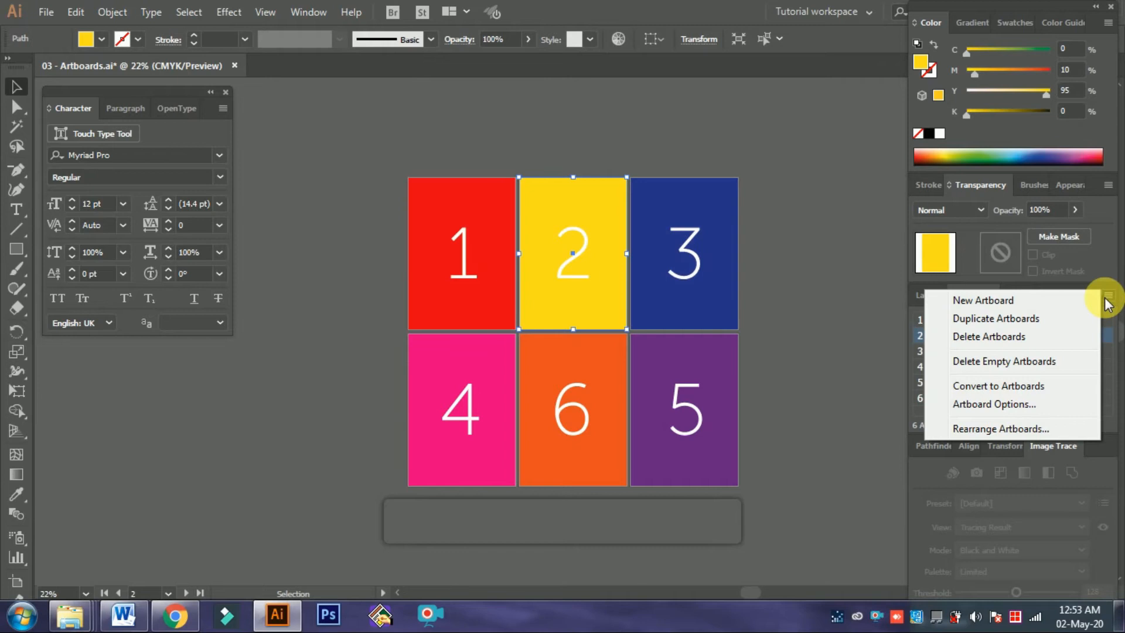
click(1011, 406)
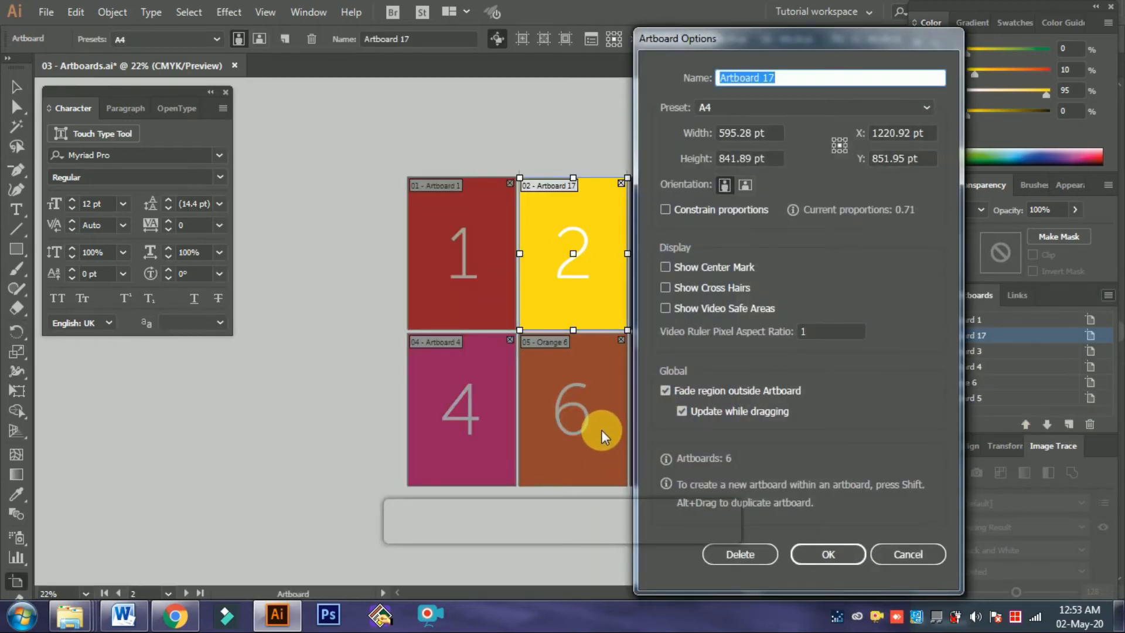
click(761, 108)
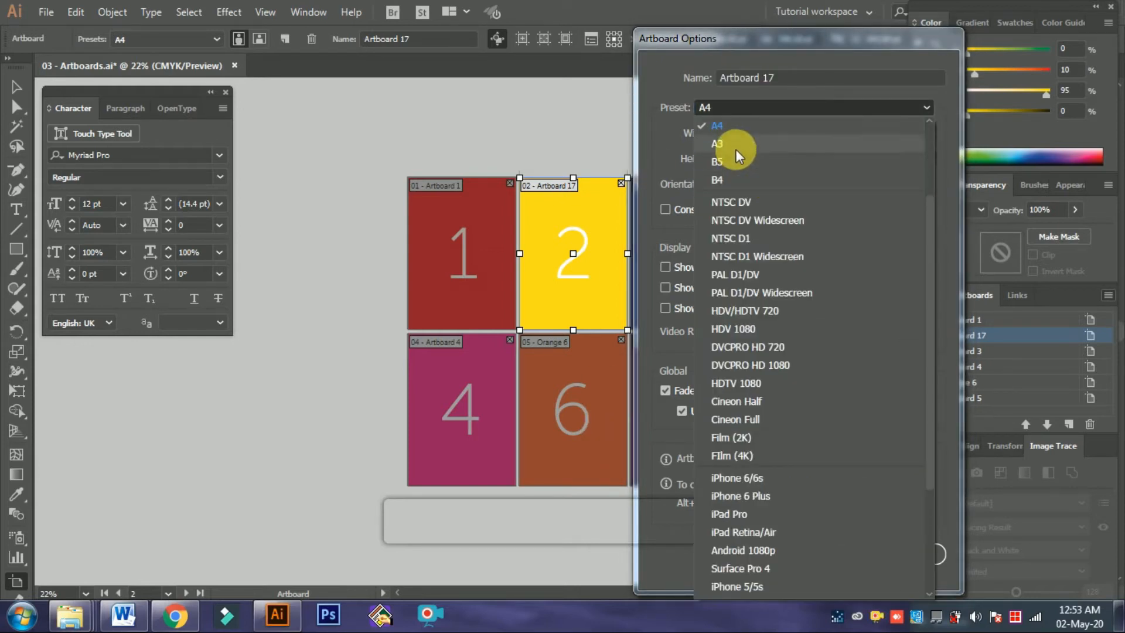
click(772, 147)
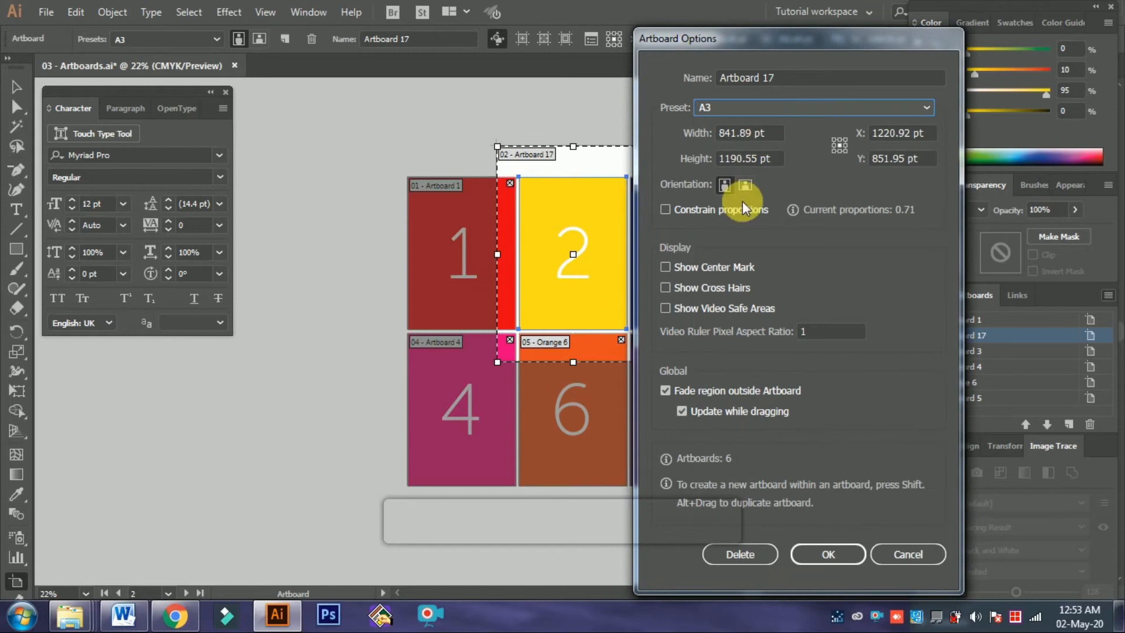
drag(681, 47, 770, 62)
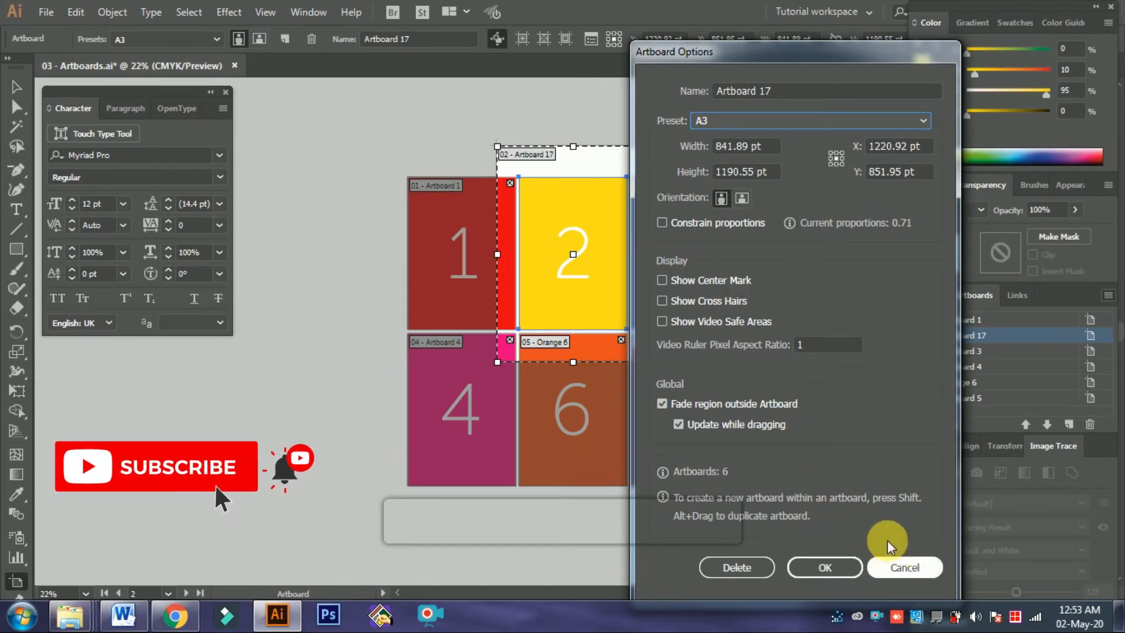
Set Artboard 17 to the A4 preset in landscape orientation and apply the artboard options
click(740, 122)
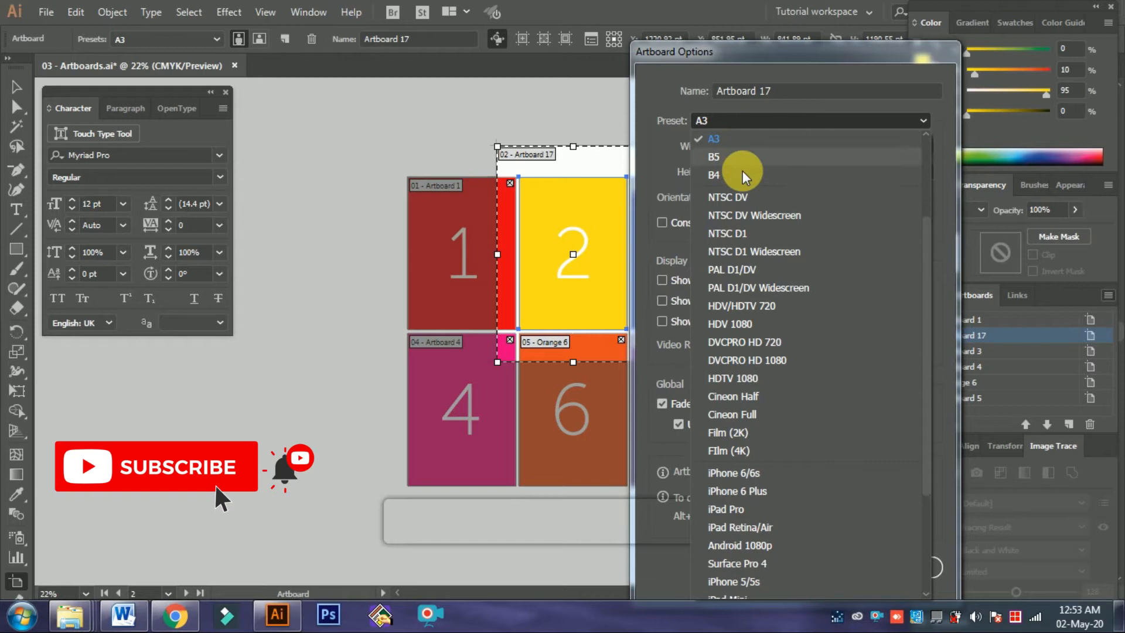
scroll(747, 168, up, 3)
click(754, 249)
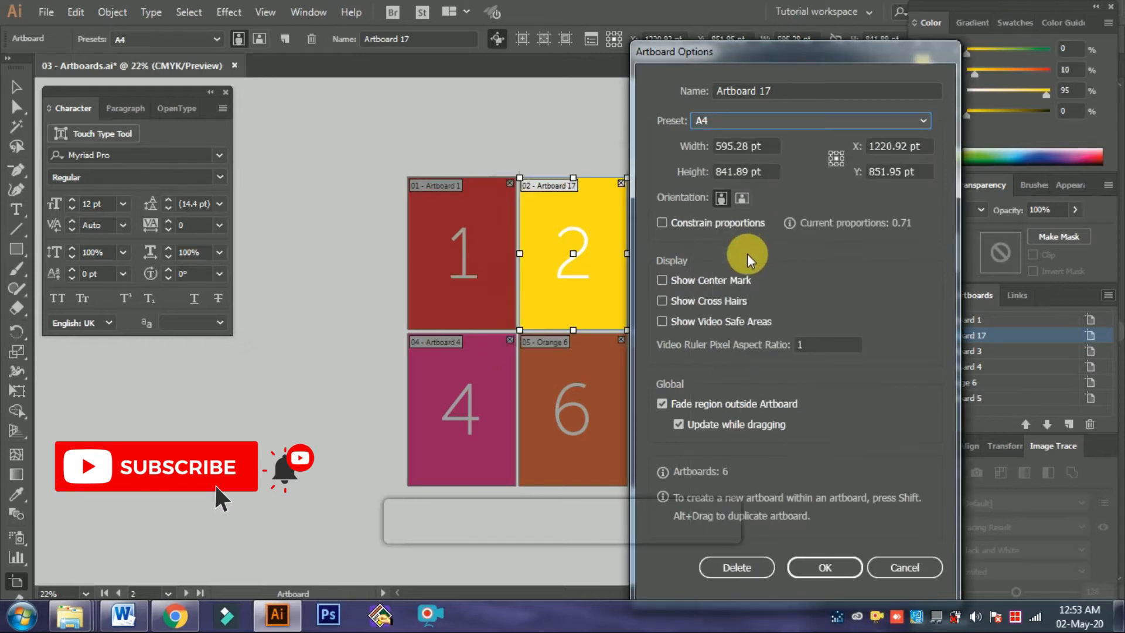
click(739, 198)
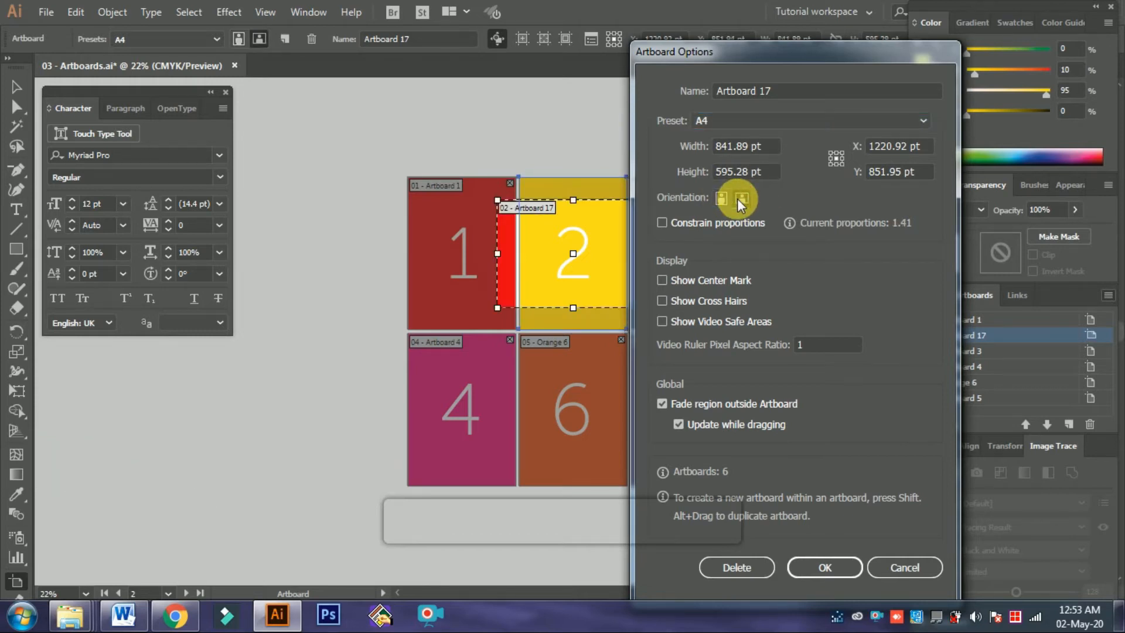
drag(759, 59, 783, 67)
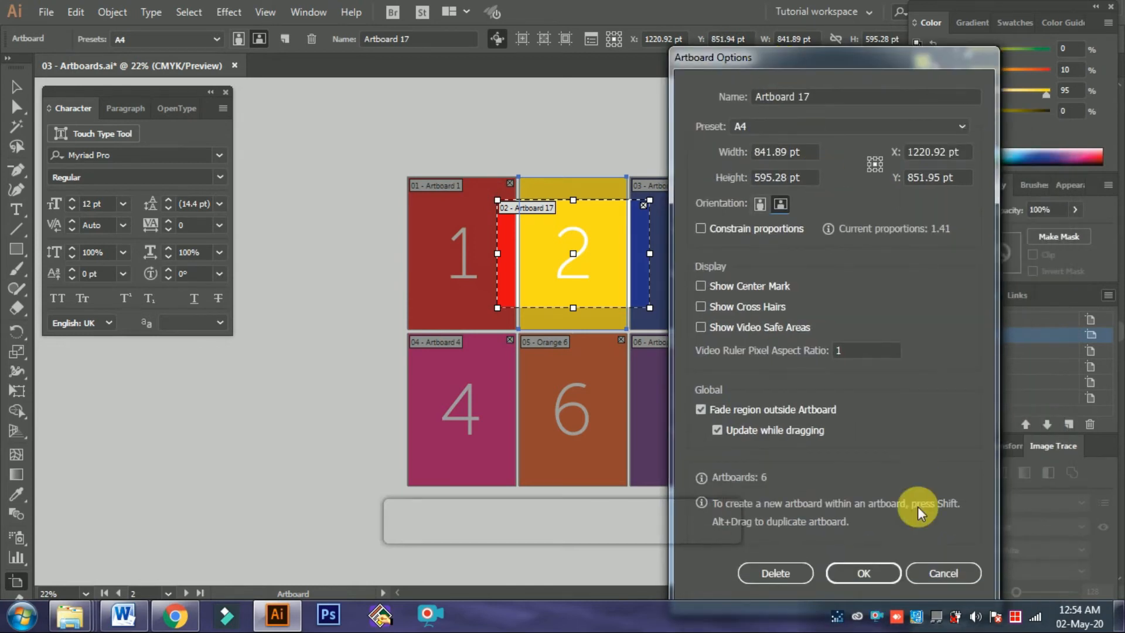
click(851, 569)
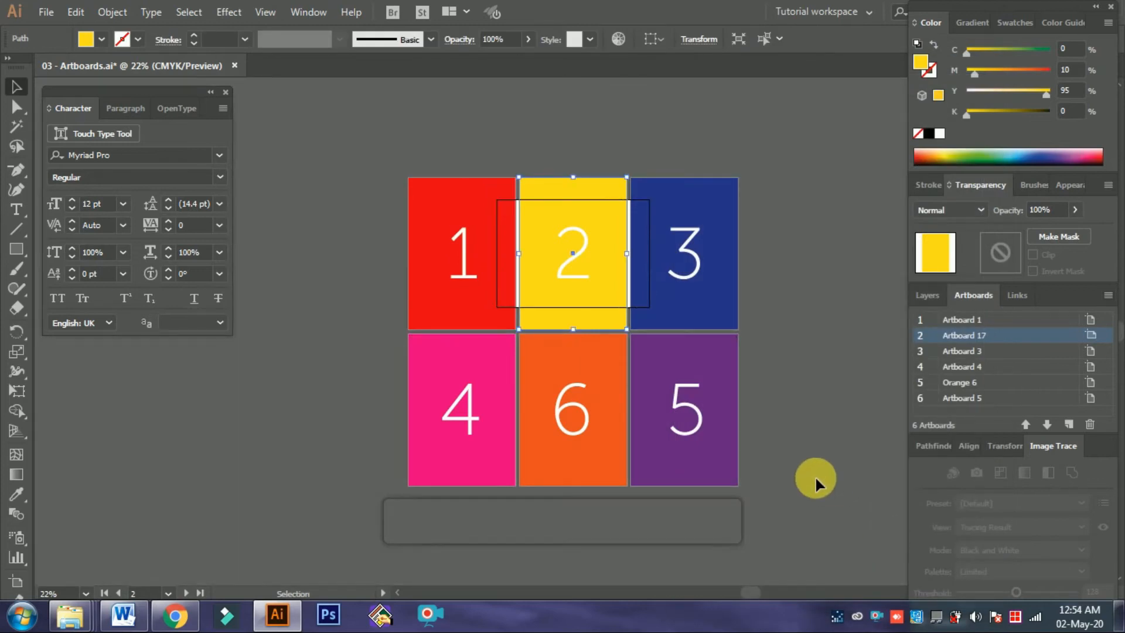
Deselect the artwork and rearrange the artboards in 3 columns with 20 pt spacing, moving the artwork with them
click(606, 284)
click(517, 272)
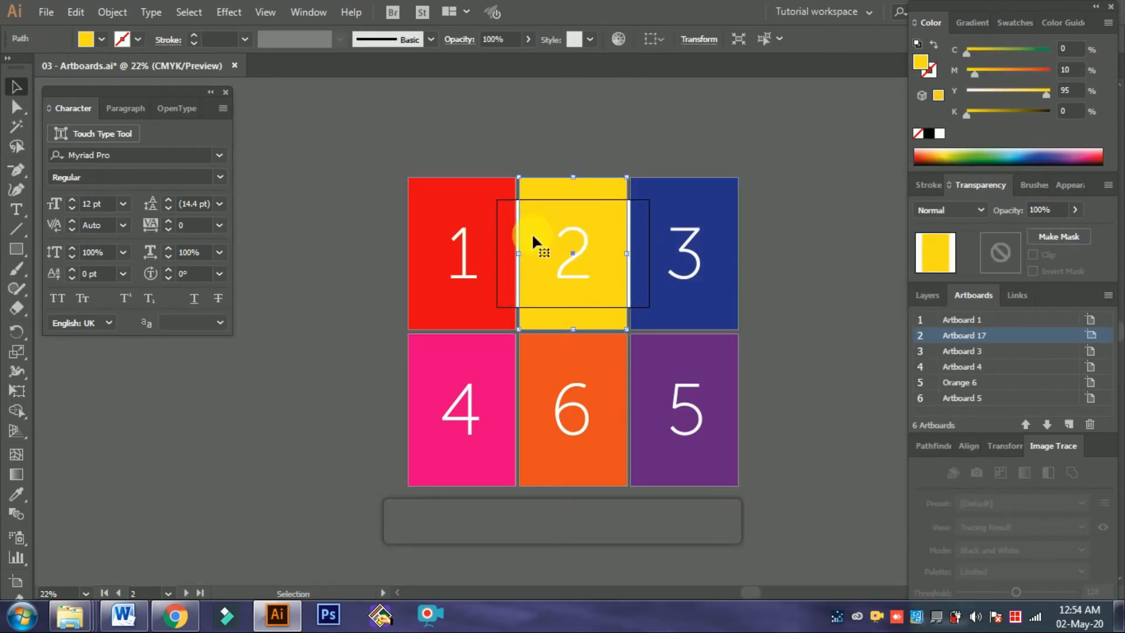
click(767, 343)
click(1103, 186)
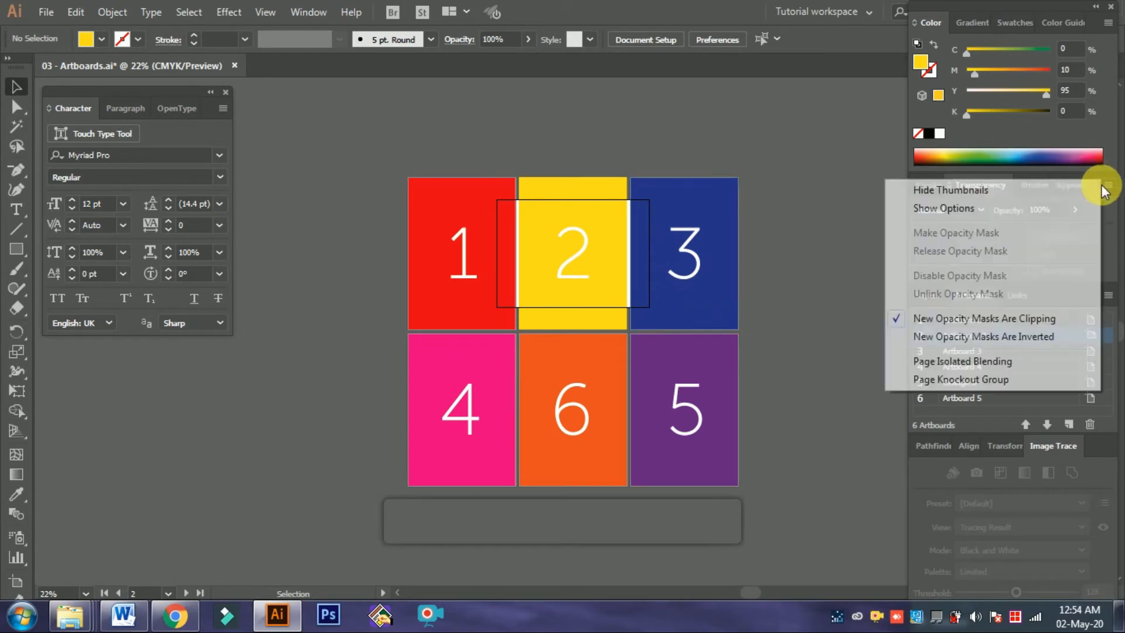
click(958, 419)
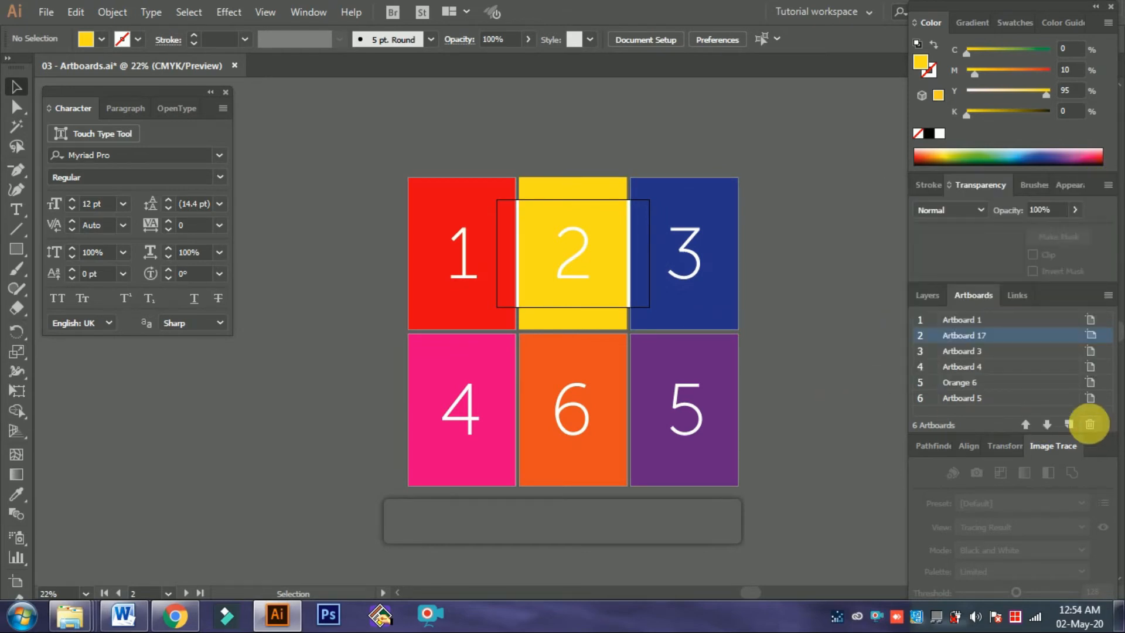
click(1109, 296)
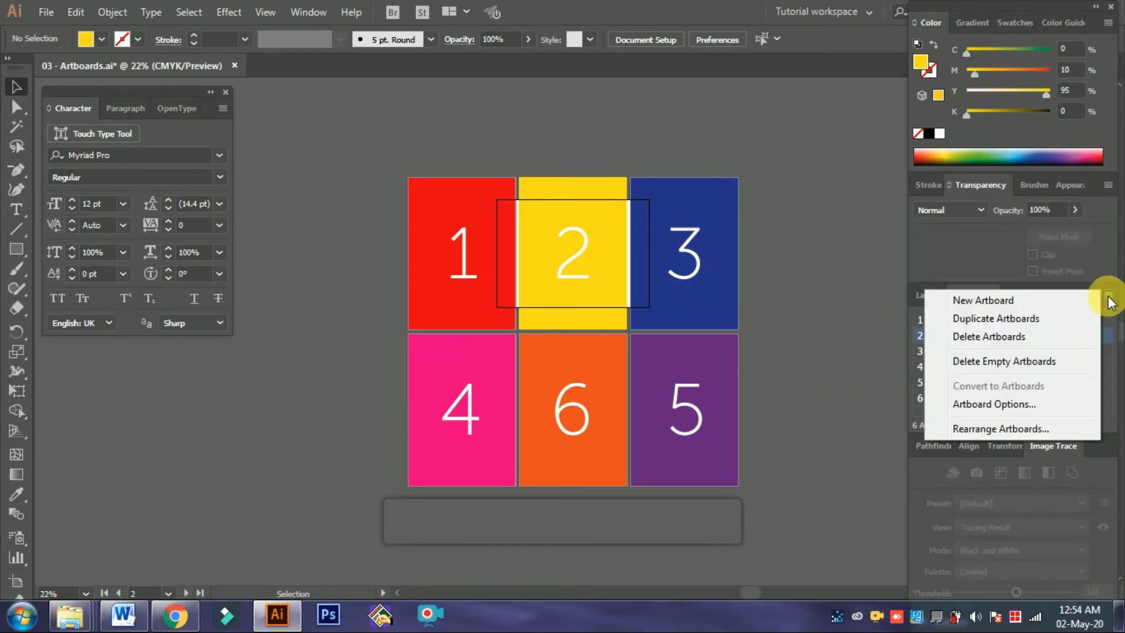
click(1034, 433)
click(761, 397)
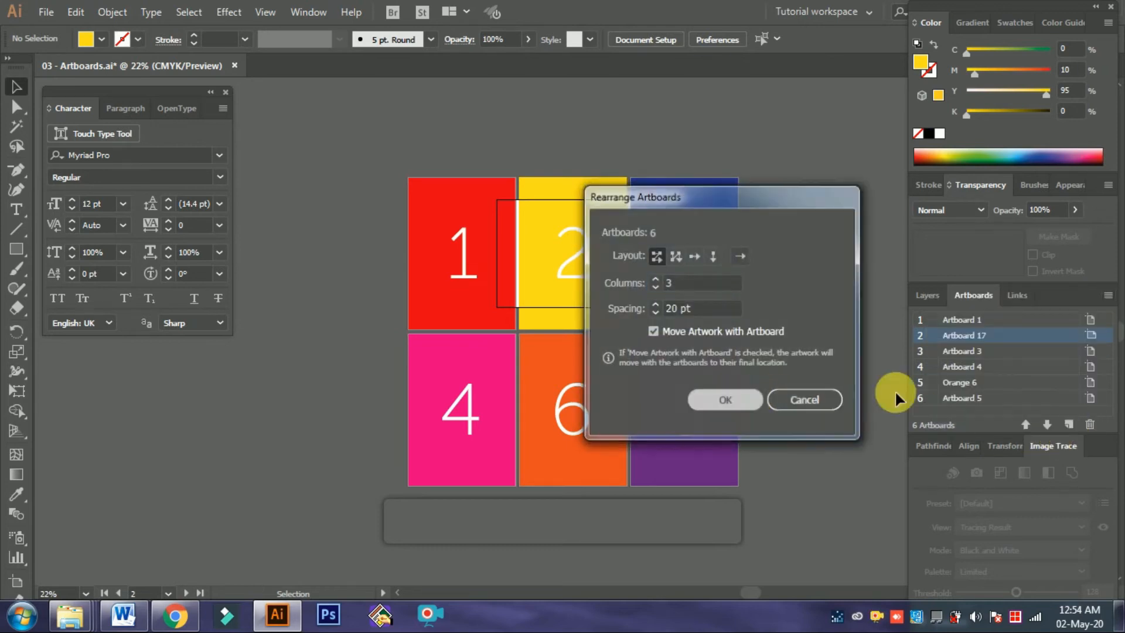
Move the blue rectangle and its number 3 so the rectangle covers Artboard 3
scroll(668, 355, up, 1)
scroll(666, 356, up, 1)
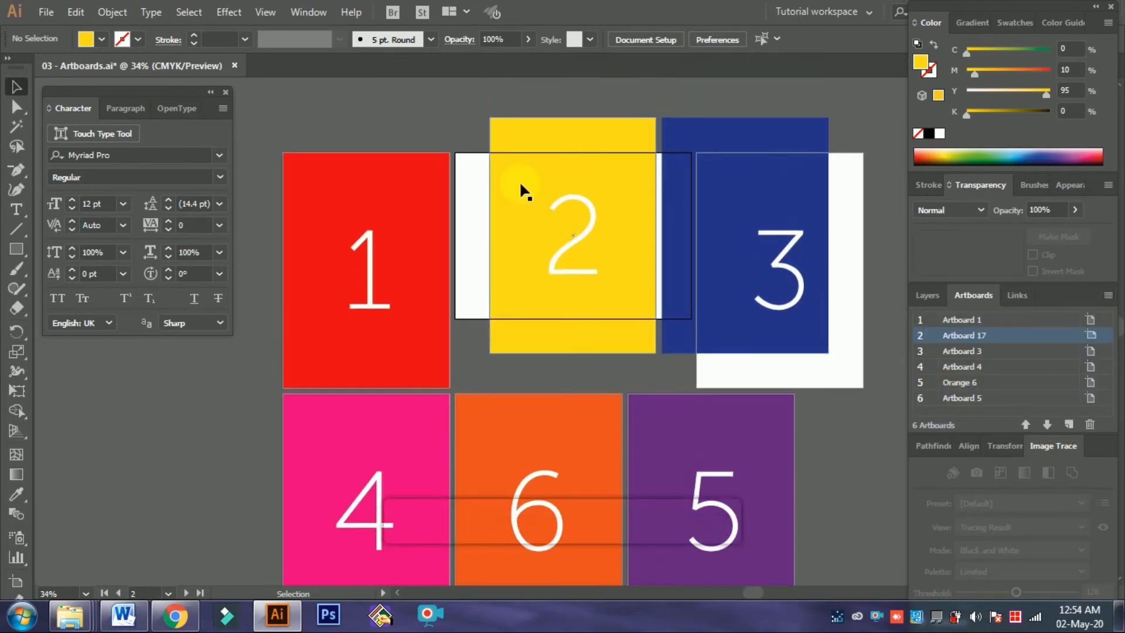
drag(762, 101, 804, 288)
drag(778, 231, 806, 265)
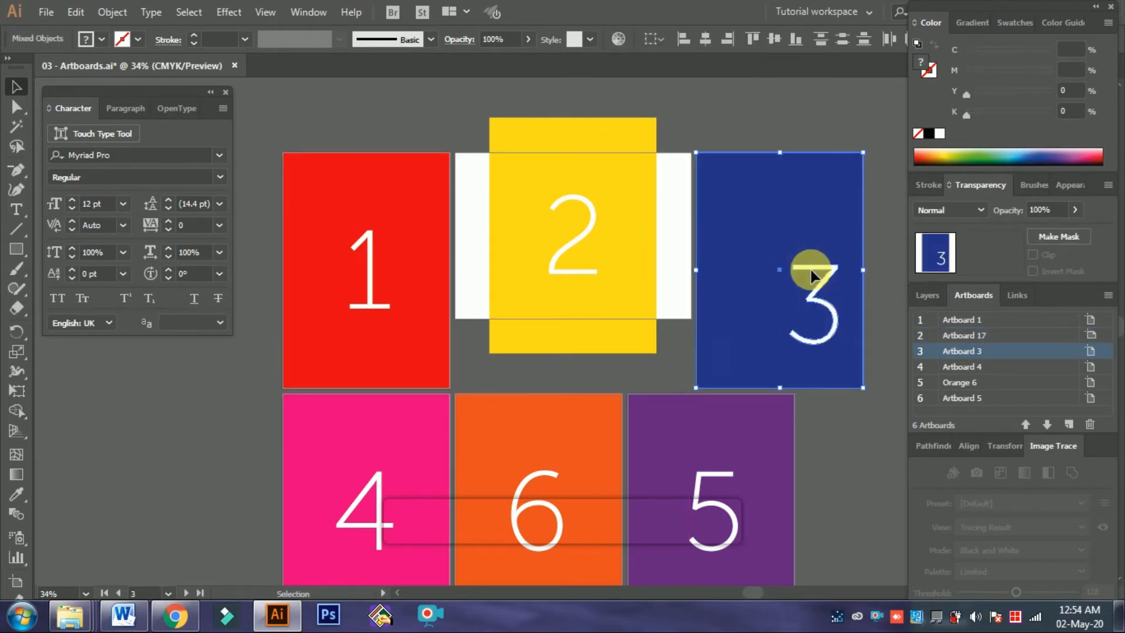
Resize the yellow rectangle behind the number 2 to fill the landscape Artboard 17
click(537, 132)
click(492, 125)
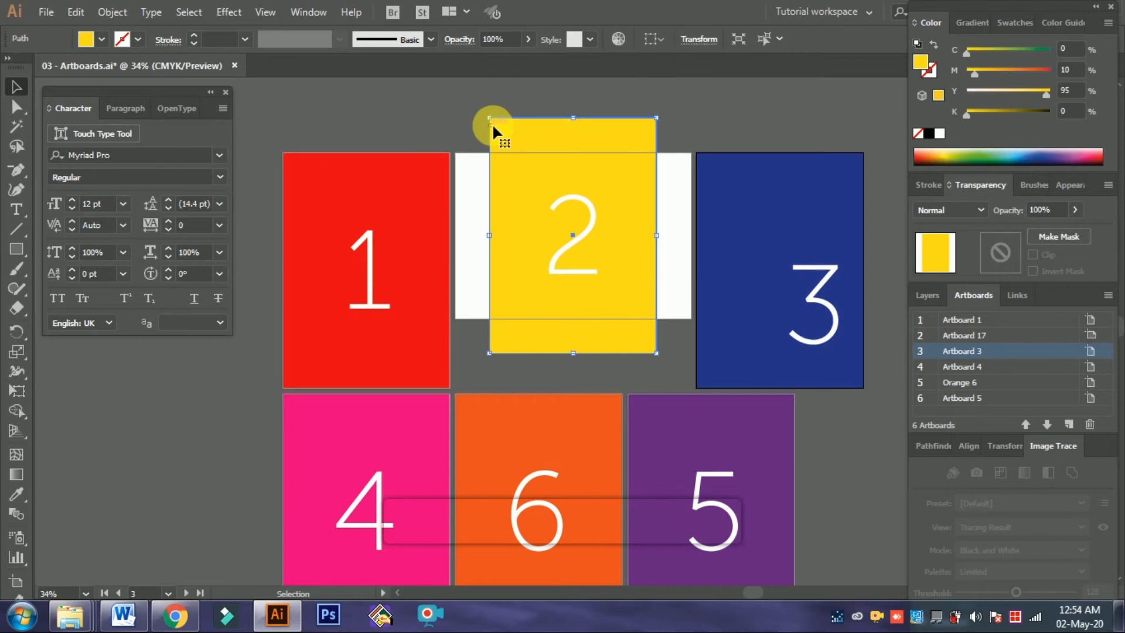
drag(493, 122, 455, 152)
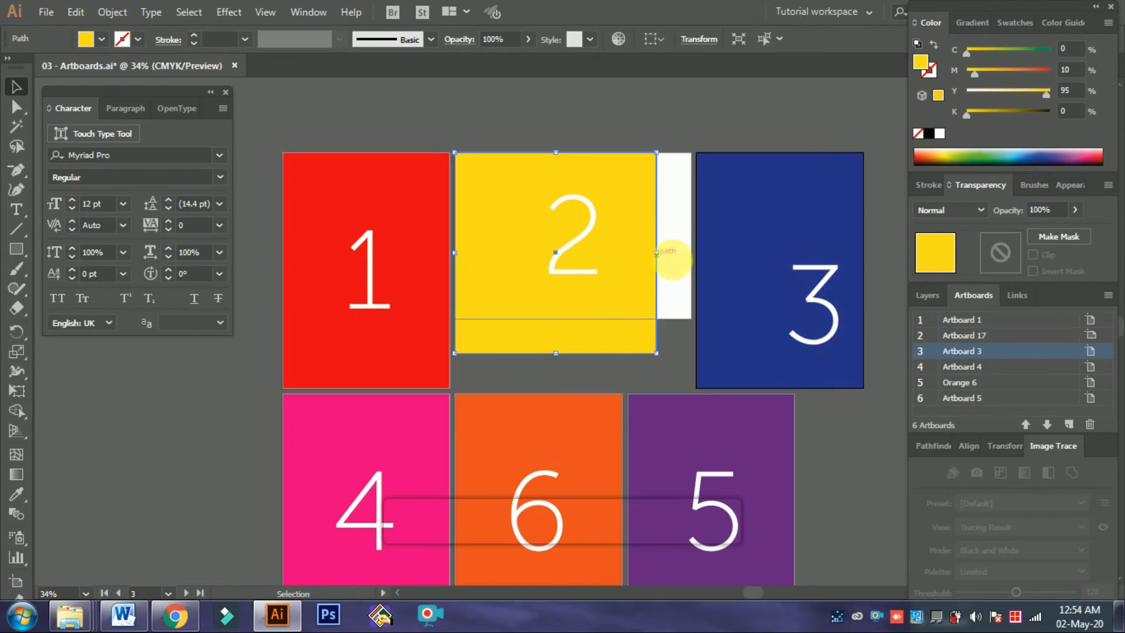
drag(656, 254, 692, 258)
click(584, 345)
drag(573, 350, 572, 317)
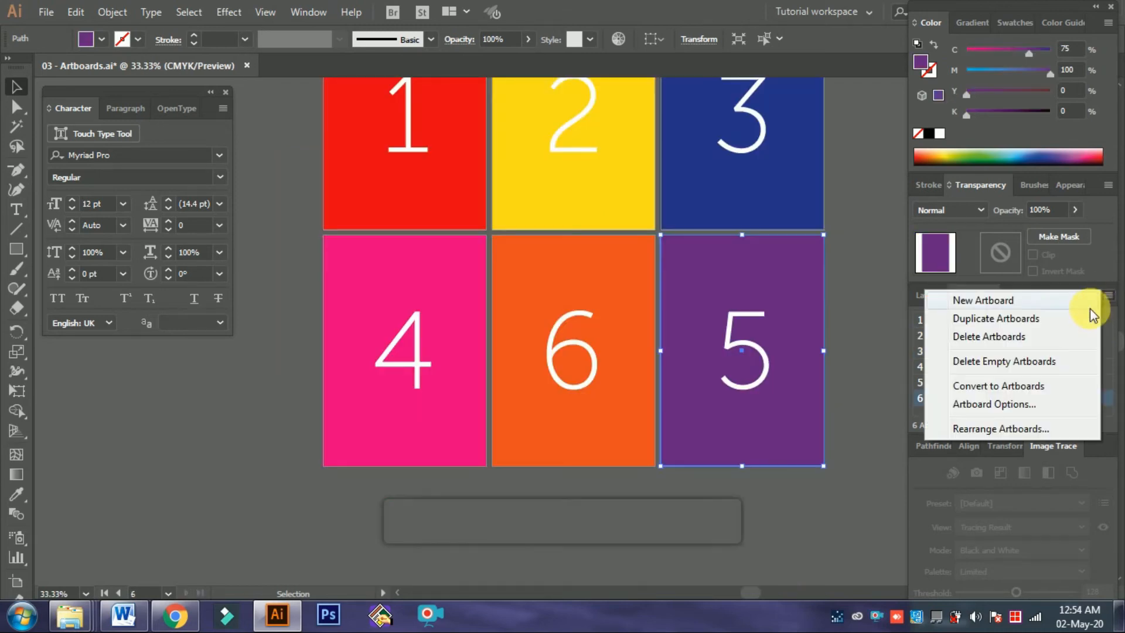
Add a new artboard after Artboard 5 and rearrange all artboards in 3 columns with 20 pt spacing, moving the artwork with them
click(990, 303)
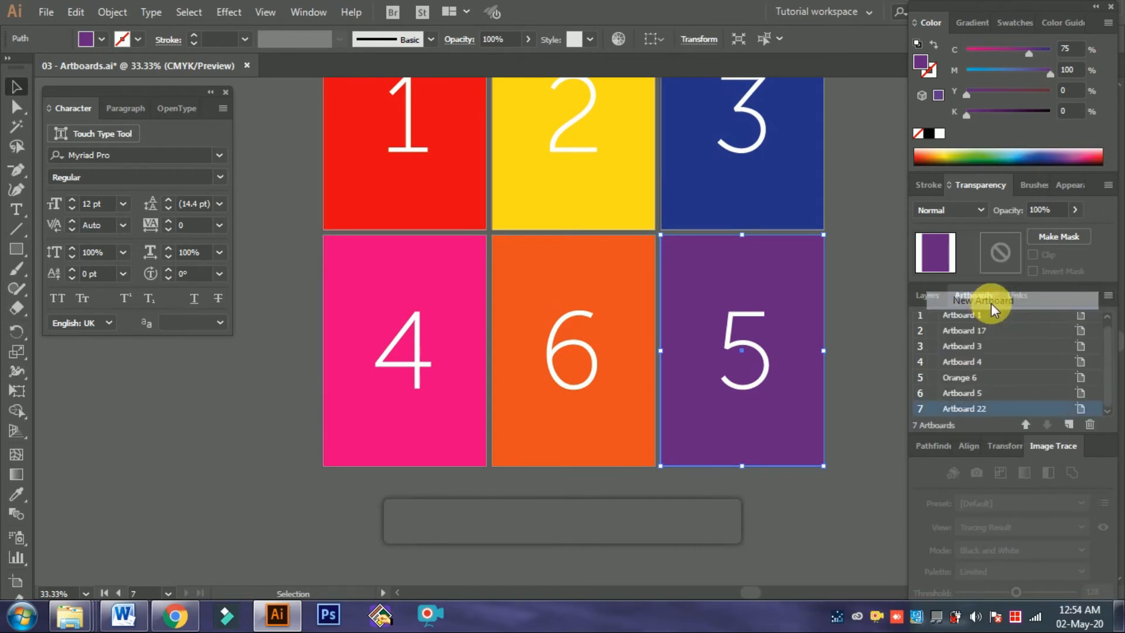
scroll(833, 272, up, 2)
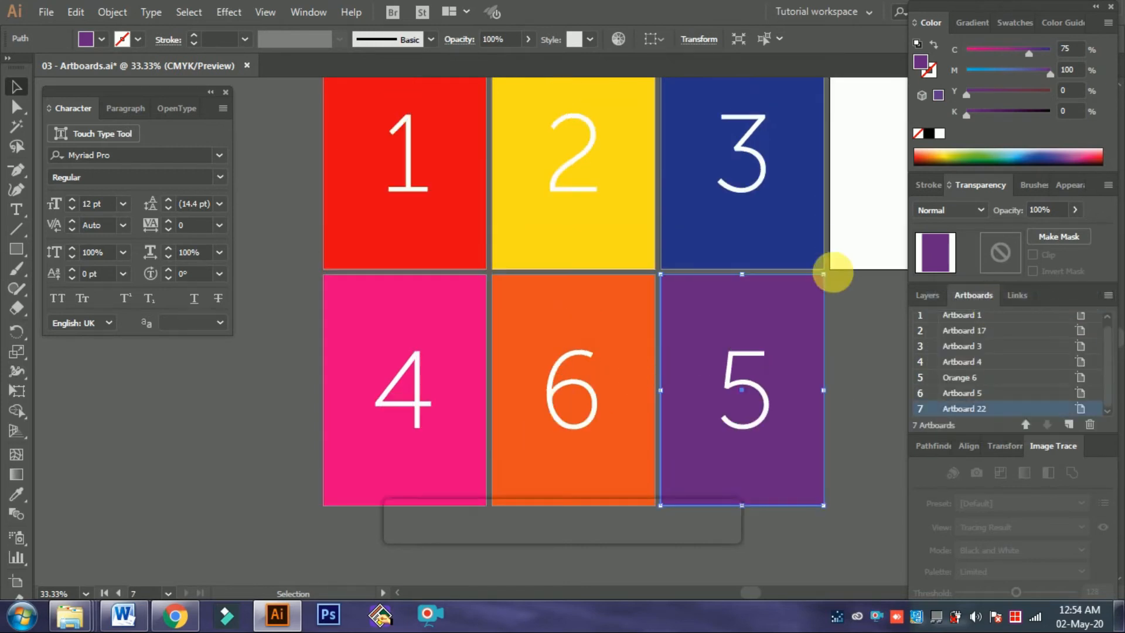
click(856, 240)
click(1107, 296)
click(1022, 430)
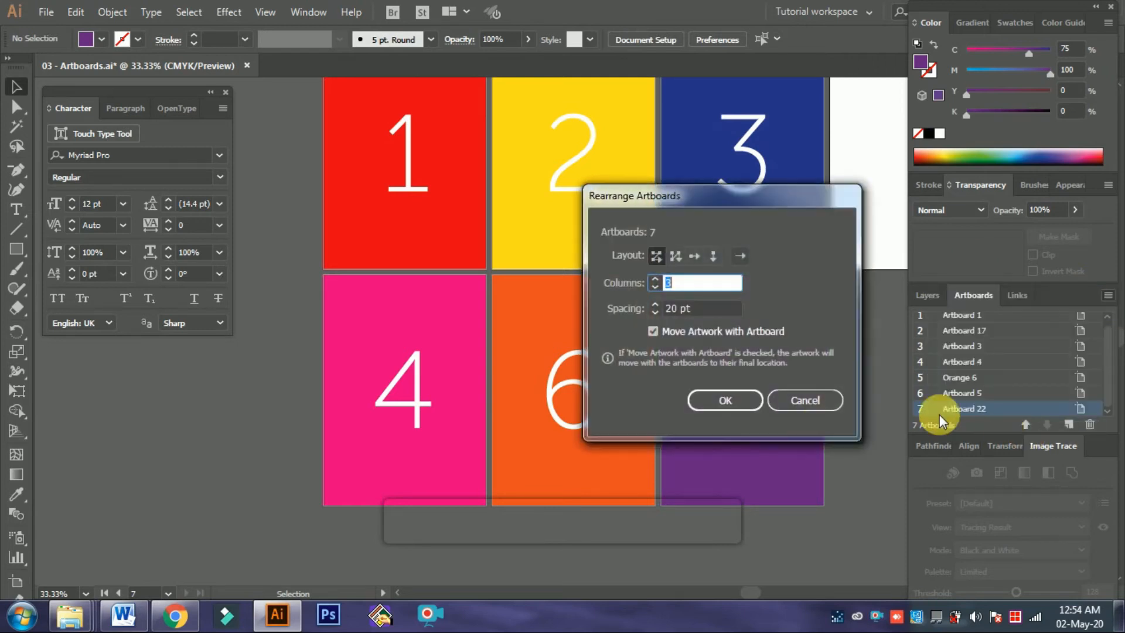
click(725, 401)
key(ctrl+alt+0)
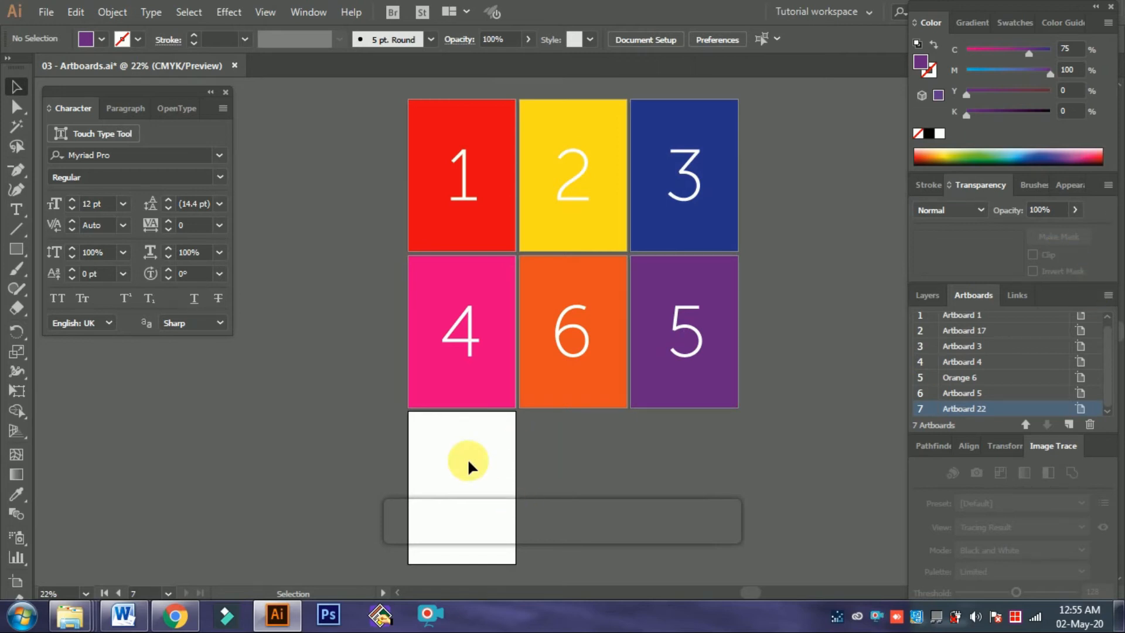
Set the blank Artboard 22 to the A3 preset in landscape orientation through its artboard options
click(1108, 295)
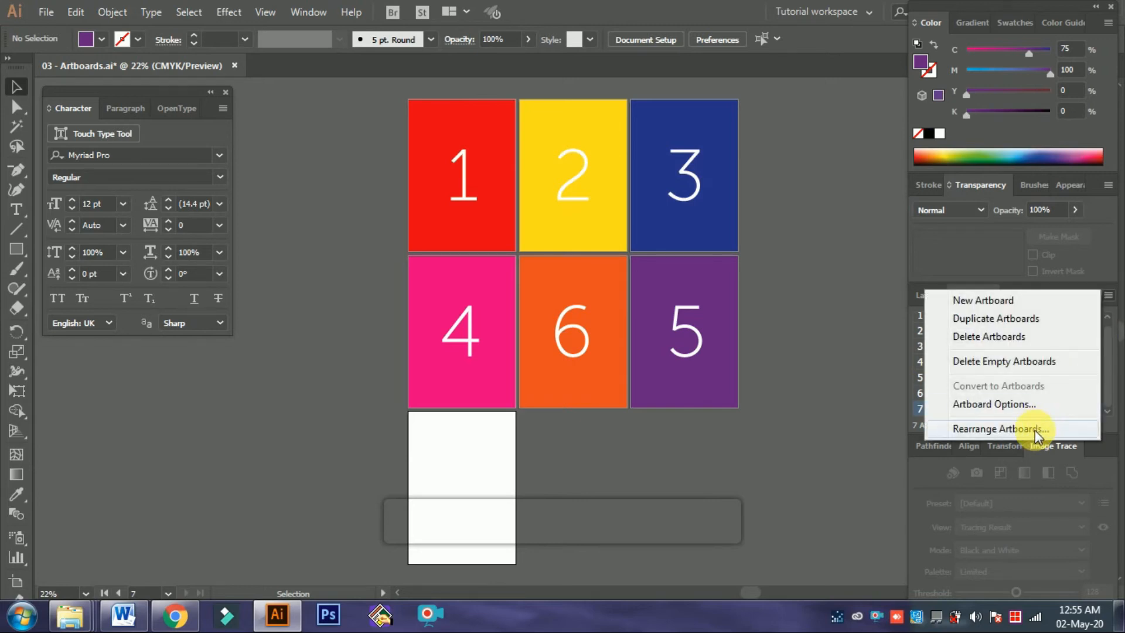
click(1013, 404)
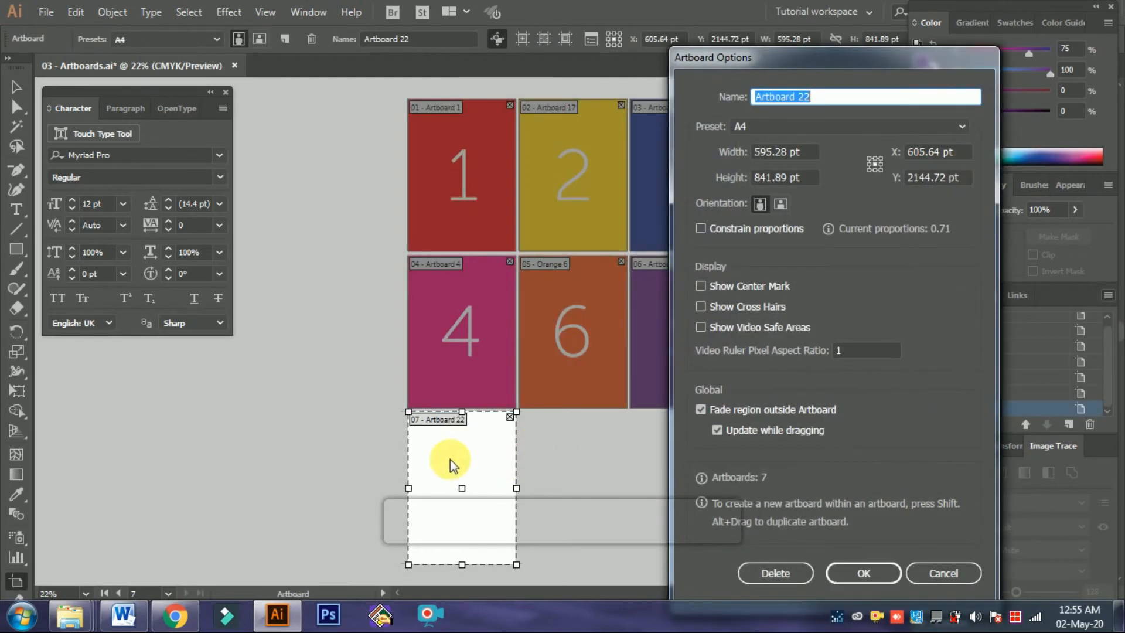
click(803, 128)
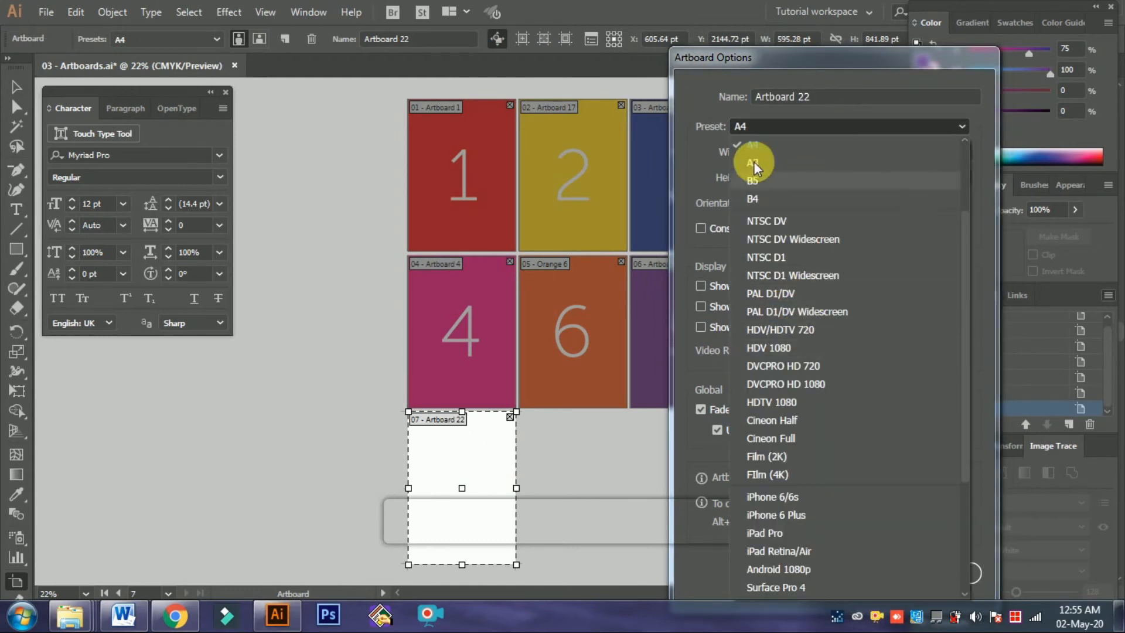
click(792, 165)
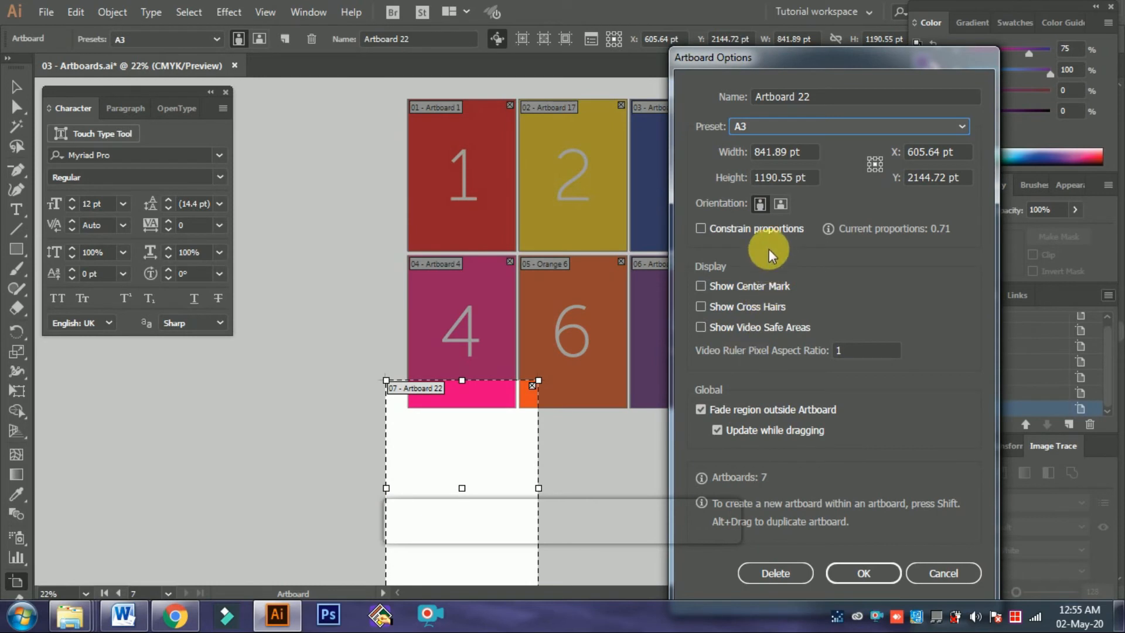
click(781, 205)
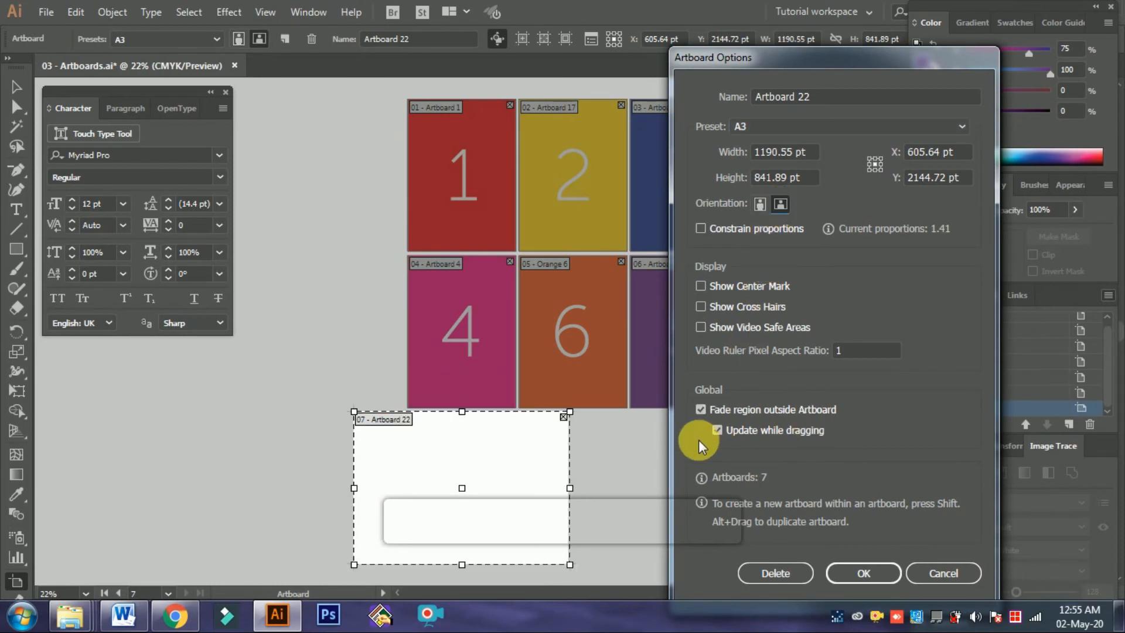
click(860, 571)
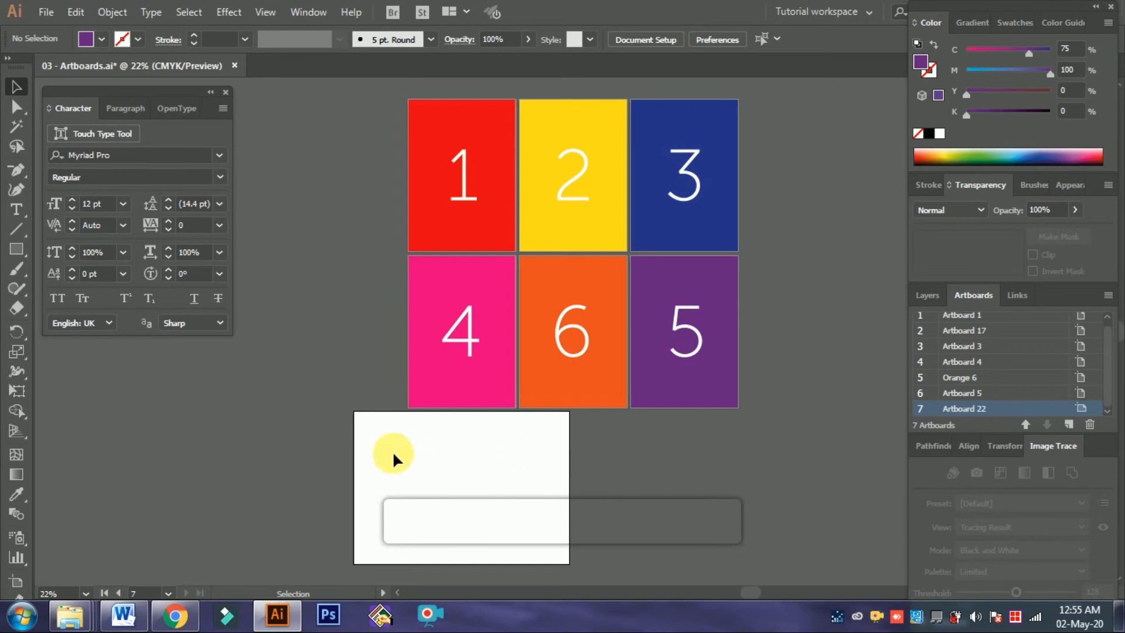
Delete the empty artboards from the document
click(1108, 295)
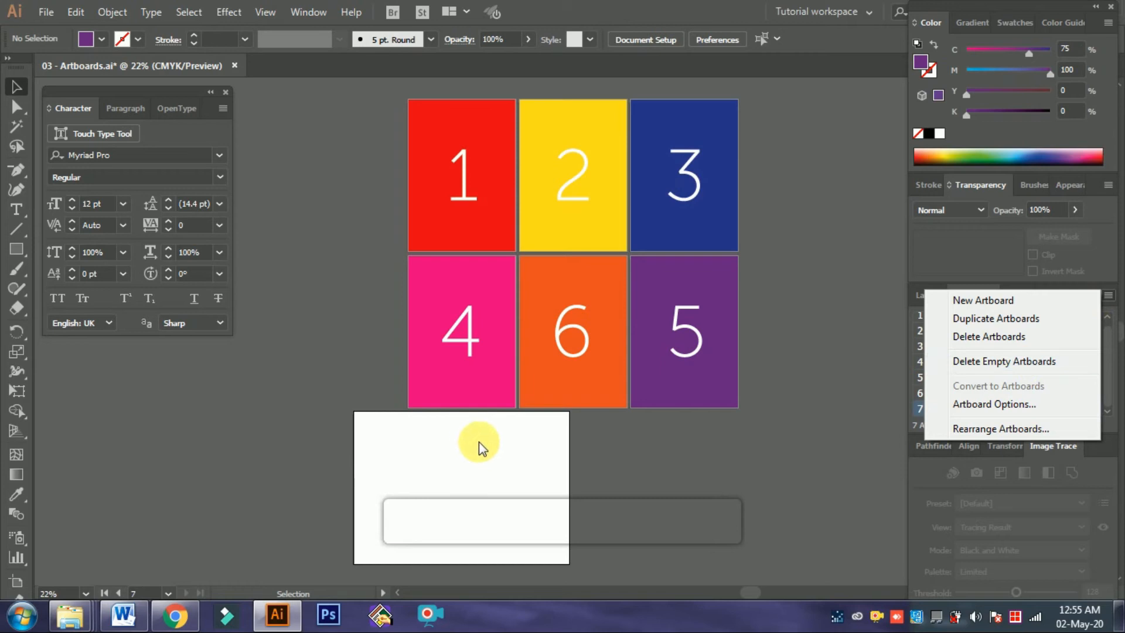
click(937, 362)
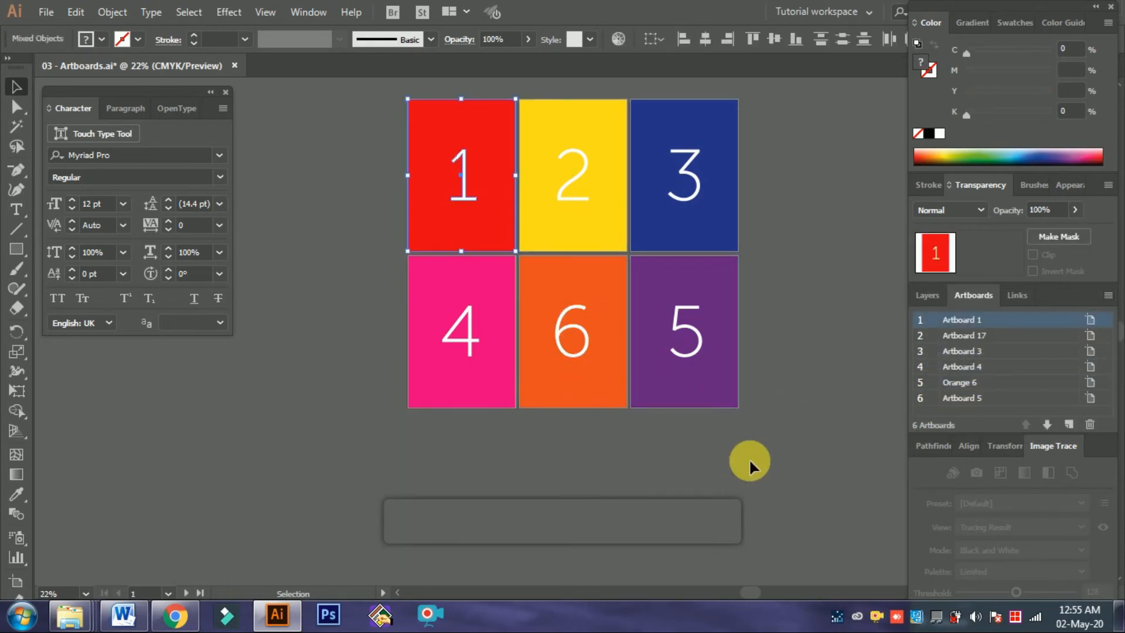
Draw a new artboard about 677 × 842 pt beside the blue Artboard 3 with the Artboard tool, then return to the Selection tool
key(shift+o)
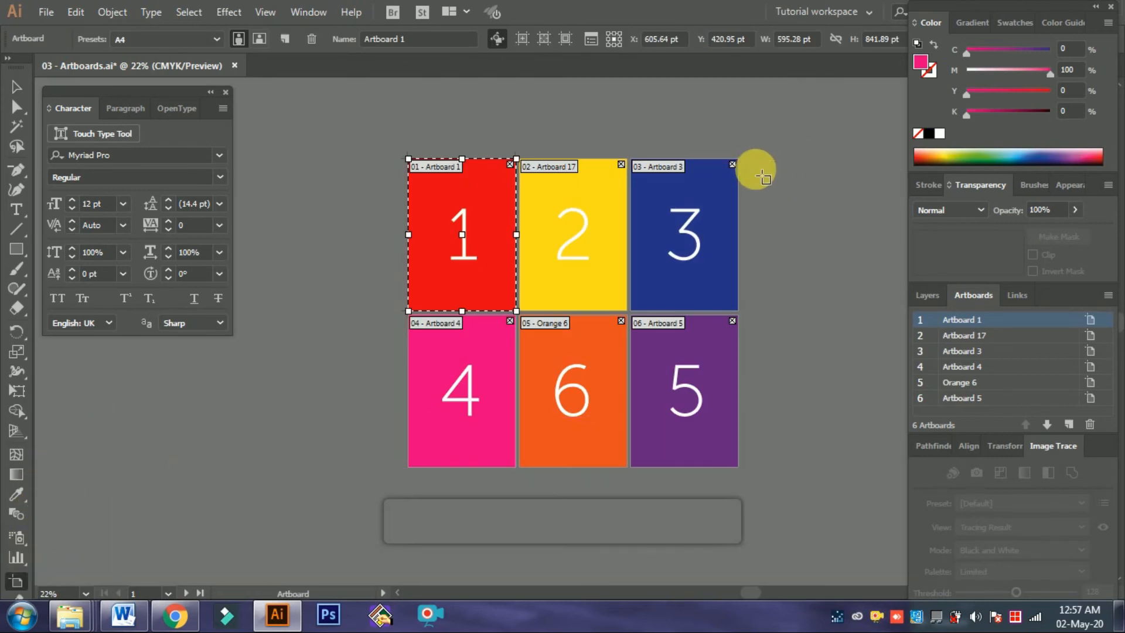
drag(759, 159, 881, 311)
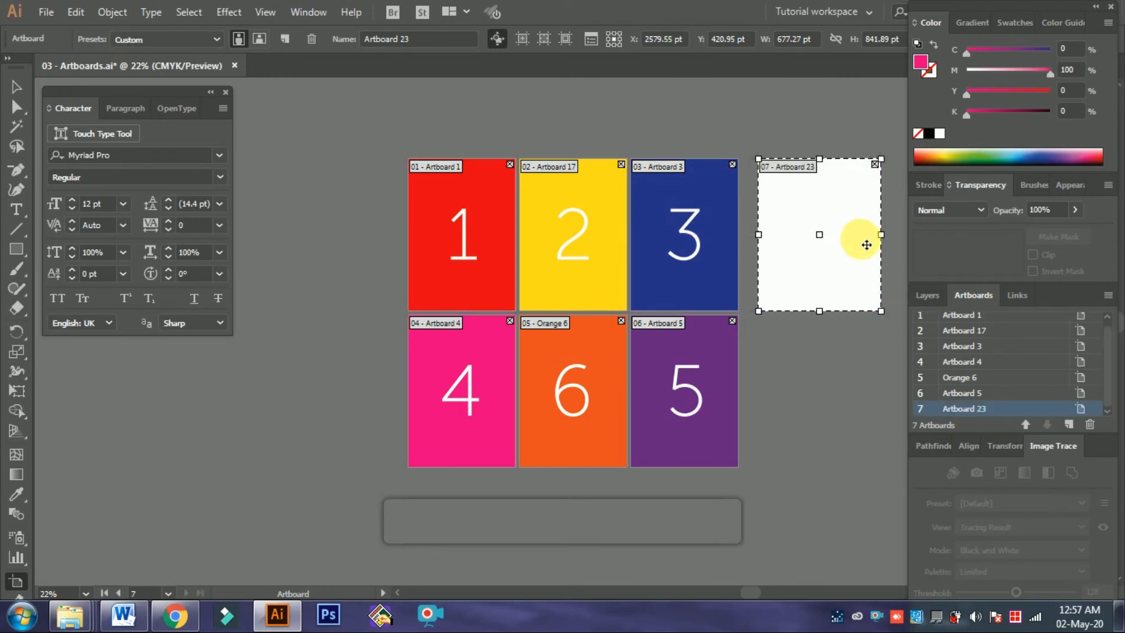
click(17, 87)
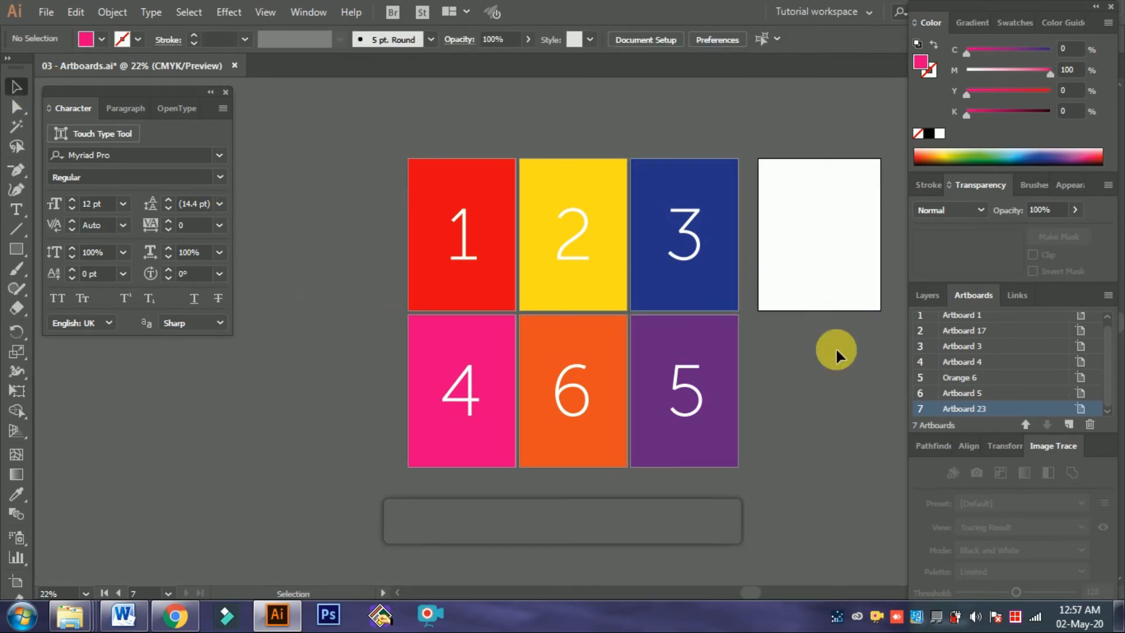
Undo the newly drawn artboard and rearrange the remaining artboards in a grid of 2 columns
key(ctrl+z)
click(1108, 295)
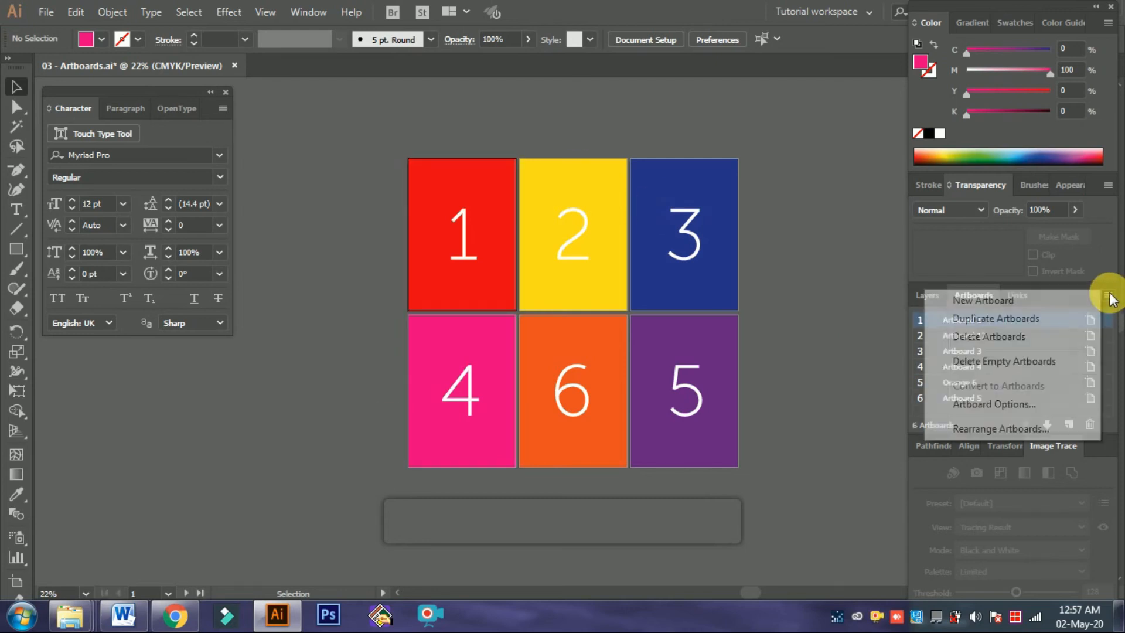
click(1018, 429)
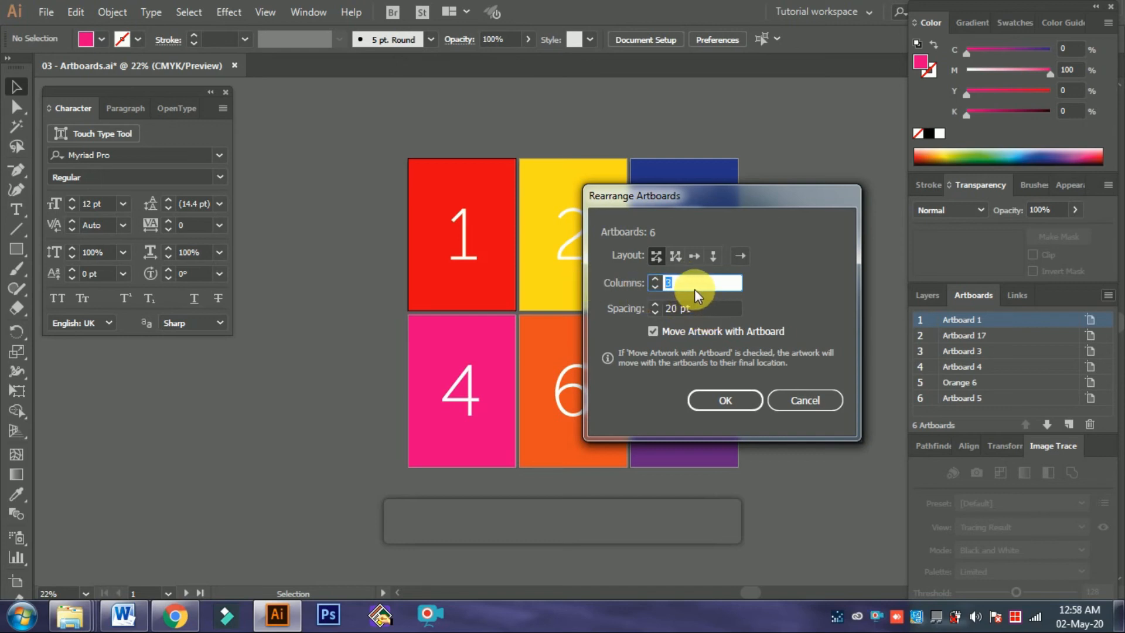
text(2)
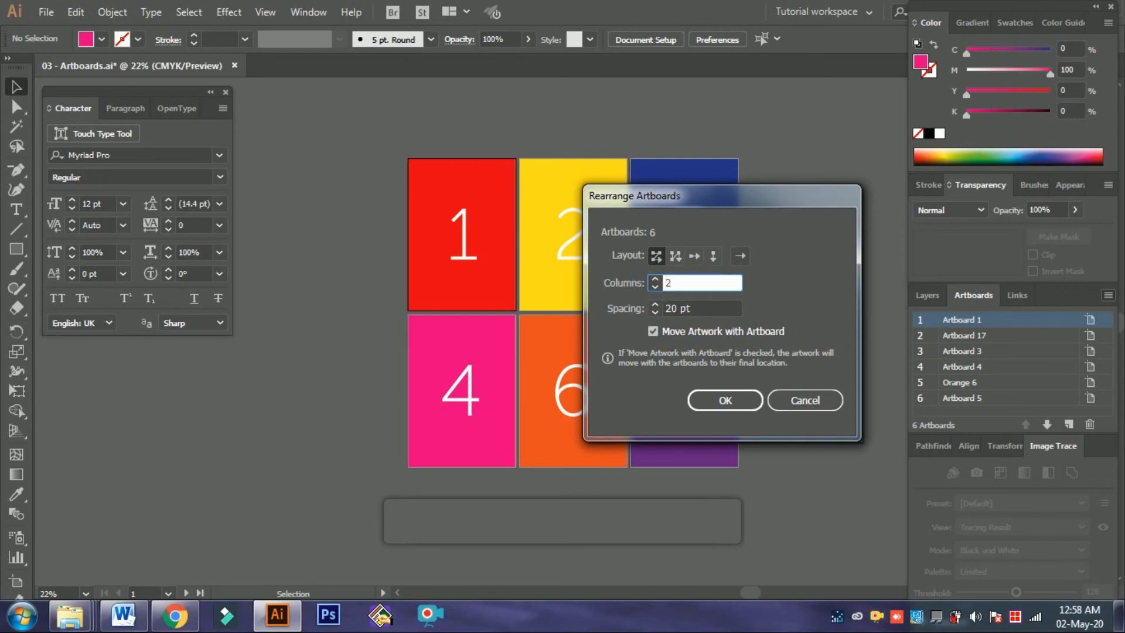
click(726, 399)
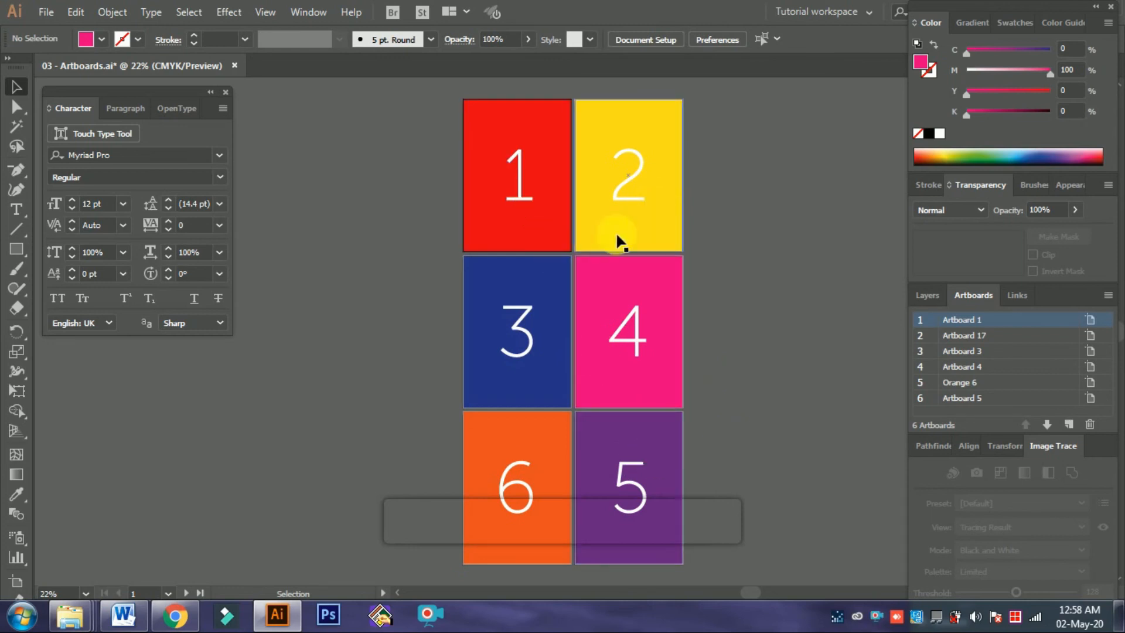
Rearrange all artboards in a grid by row with 5 columns
scroll(569, 450, down, 3)
scroll(572, 473, up, 4)
click(1111, 288)
click(1000, 423)
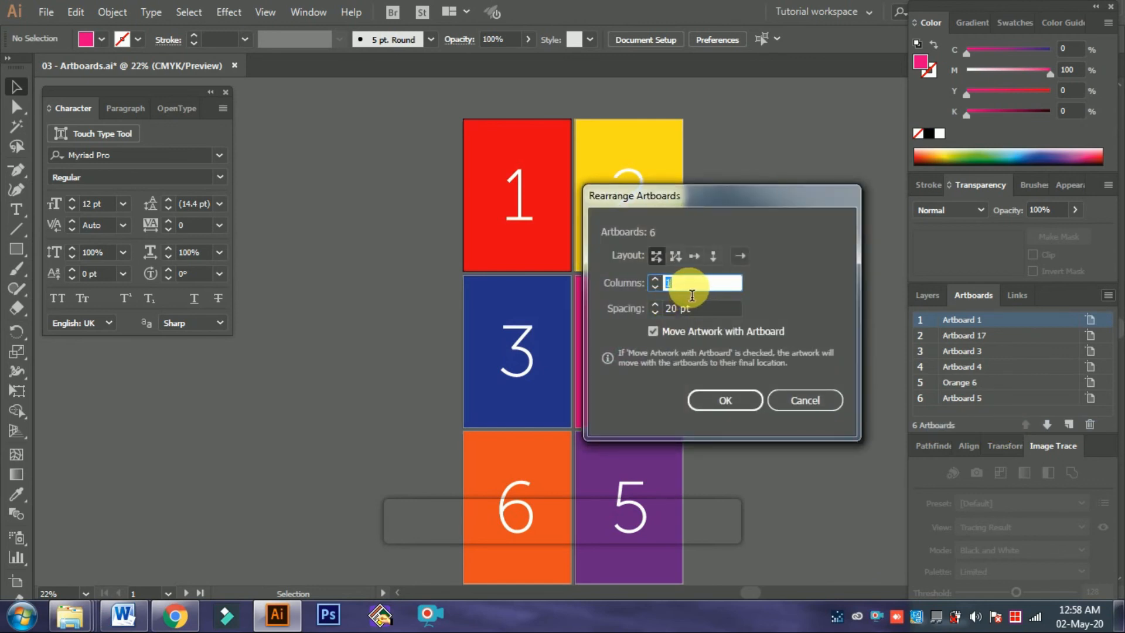
text(5)
key(Return)
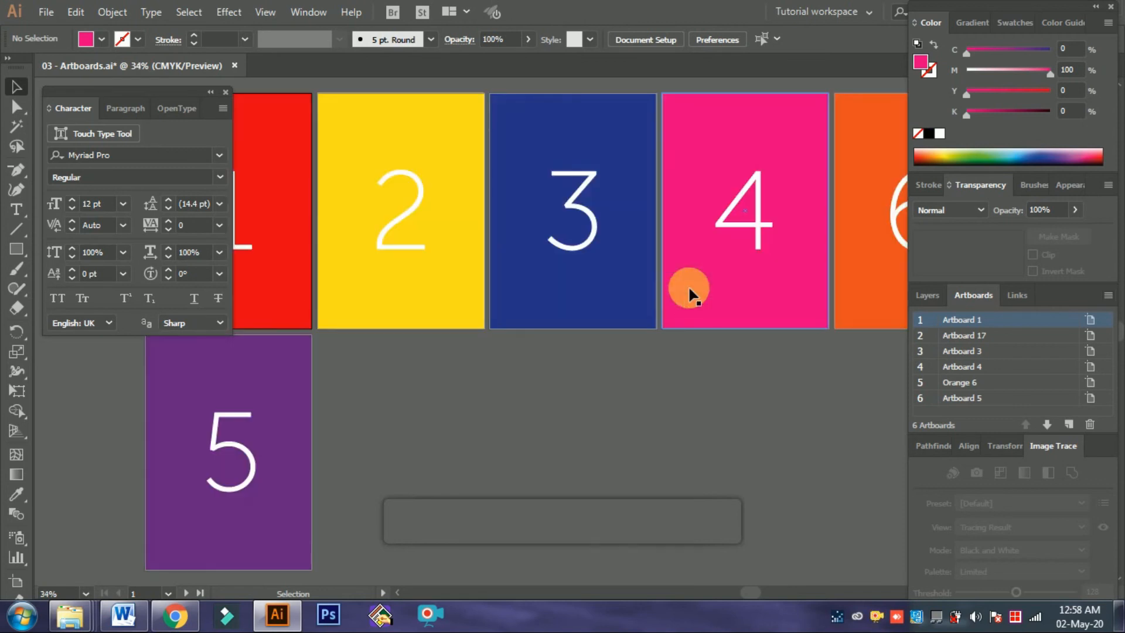
View the five-column layout without the panels, restore them, and rearrange all artboards into 1 column
scroll(428, 310, up, 1)
key(Tab)
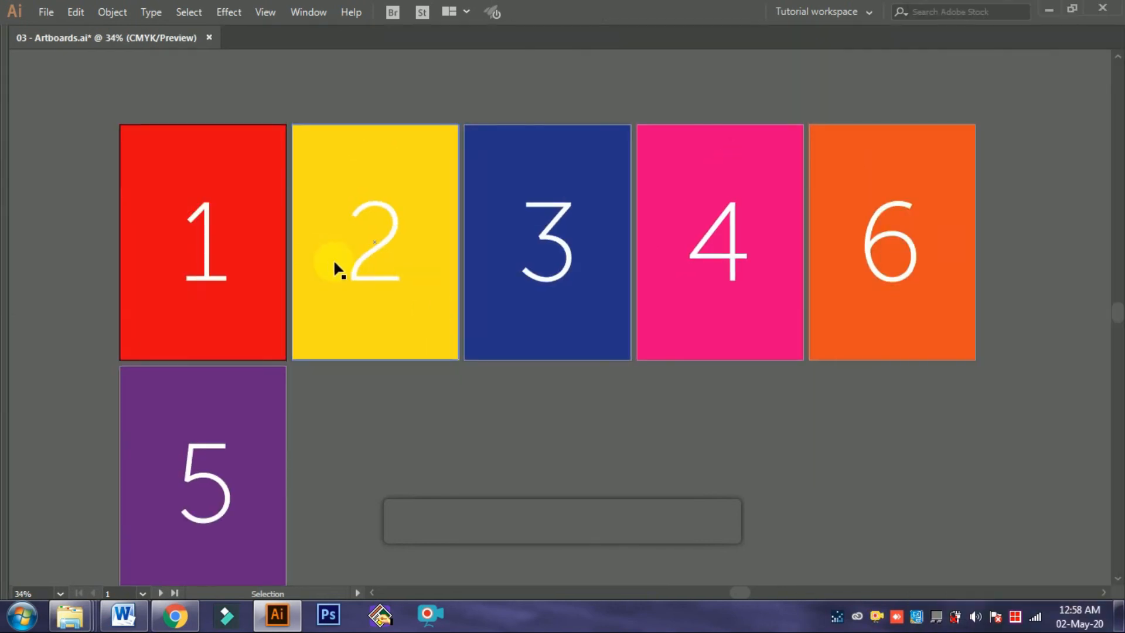
key(Tab)
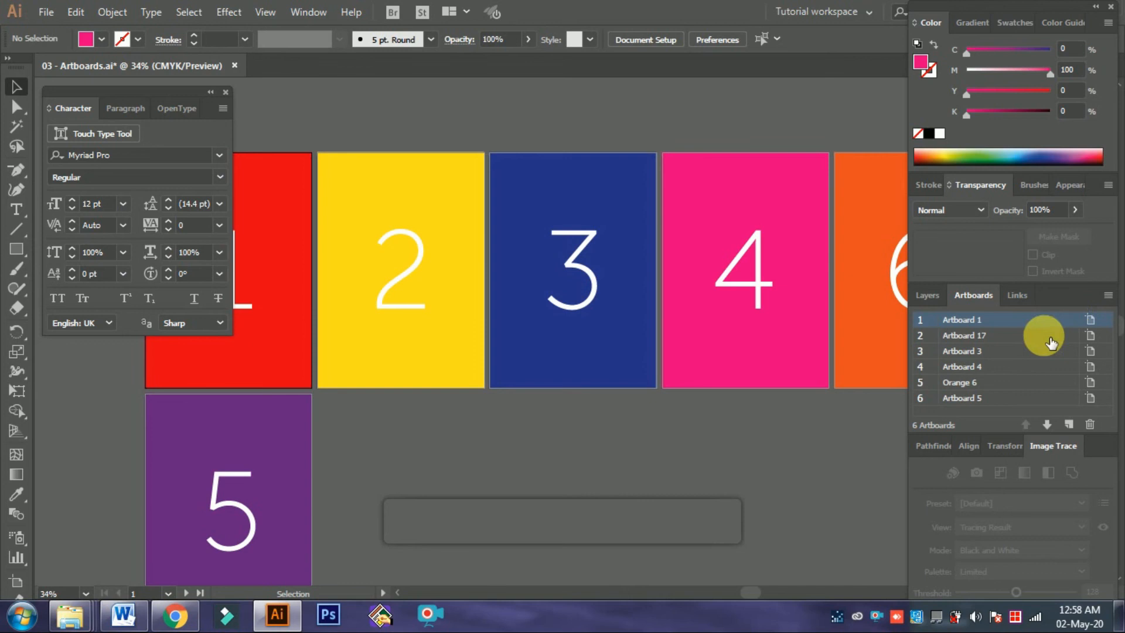
click(1108, 296)
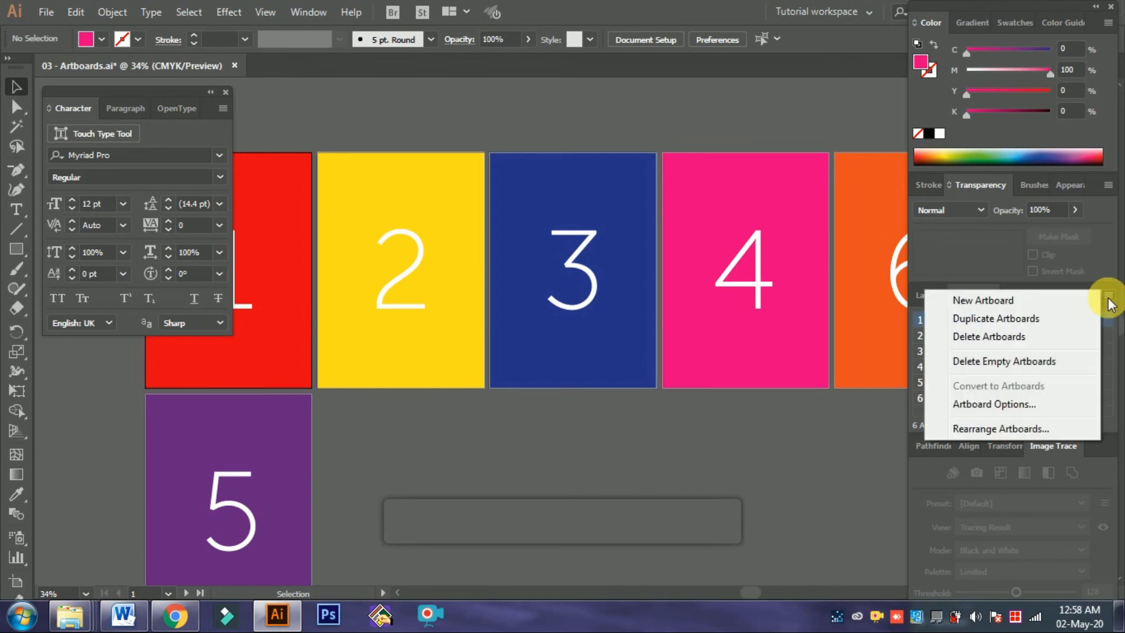
click(996, 423)
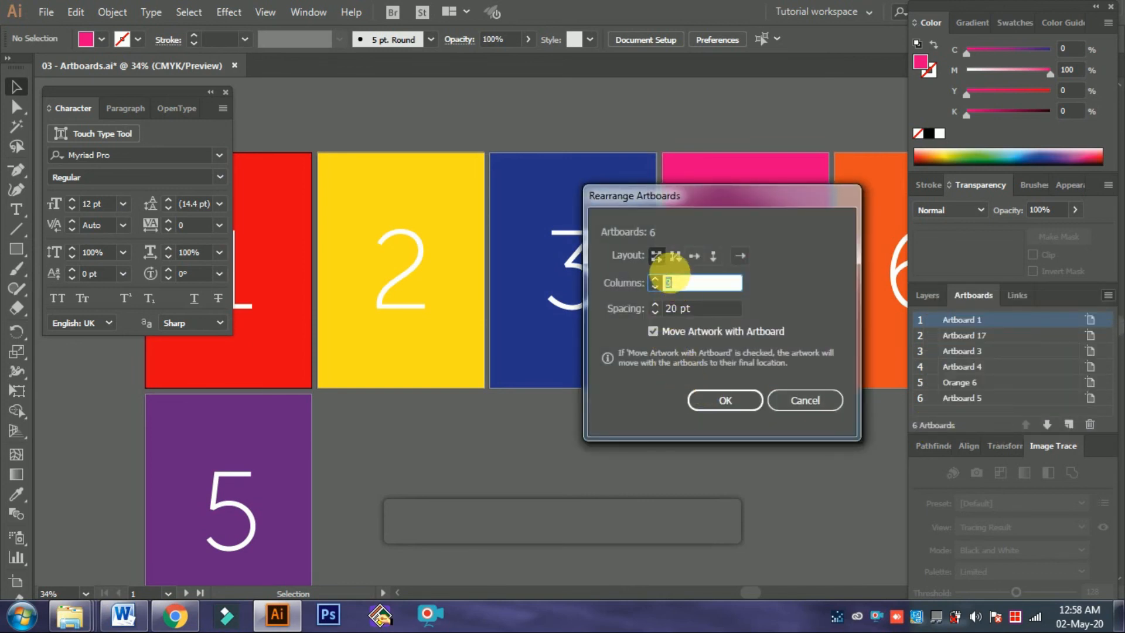
text(1)
click(726, 401)
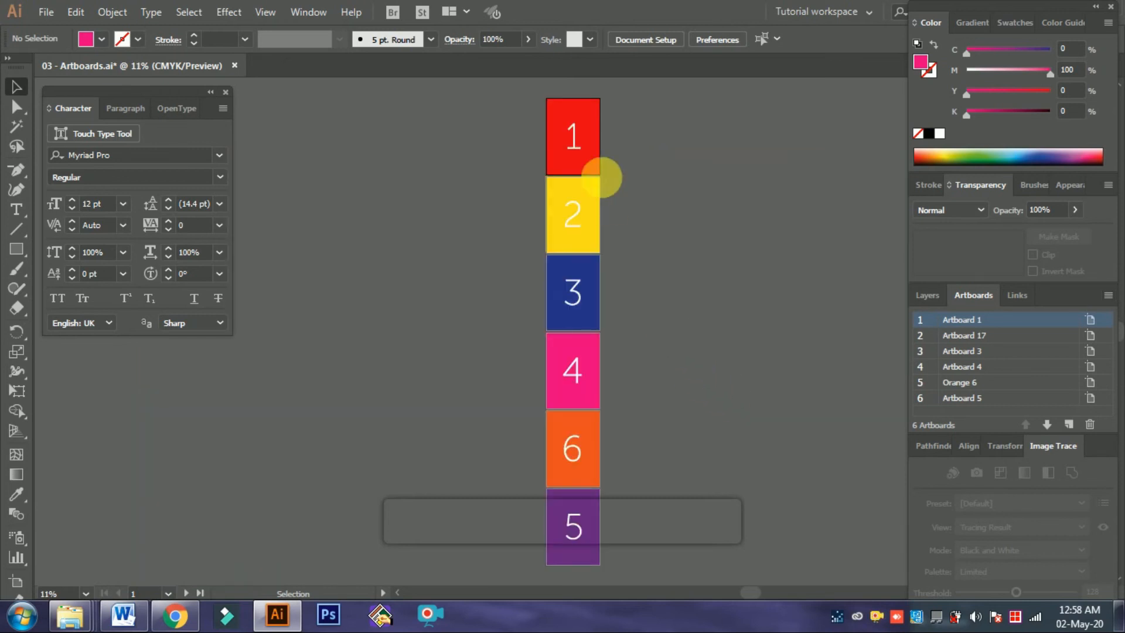
Rearrange all artboards with the Grid by Column layout, using 3 rows and 20 pt spacing
scroll(594, 487, up, 2)
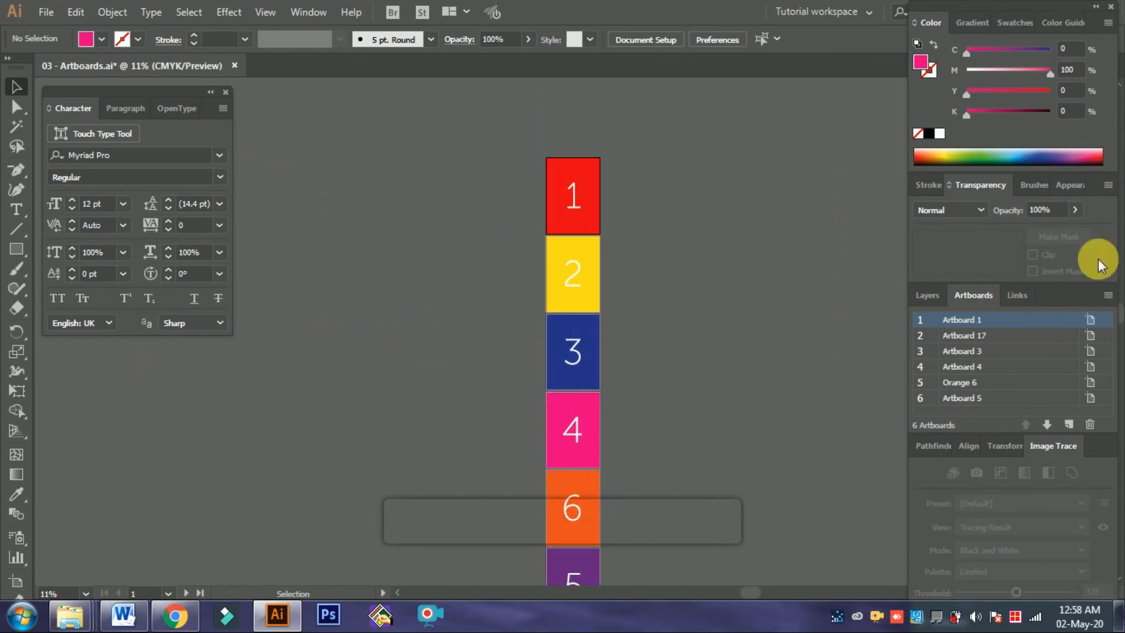
click(1107, 296)
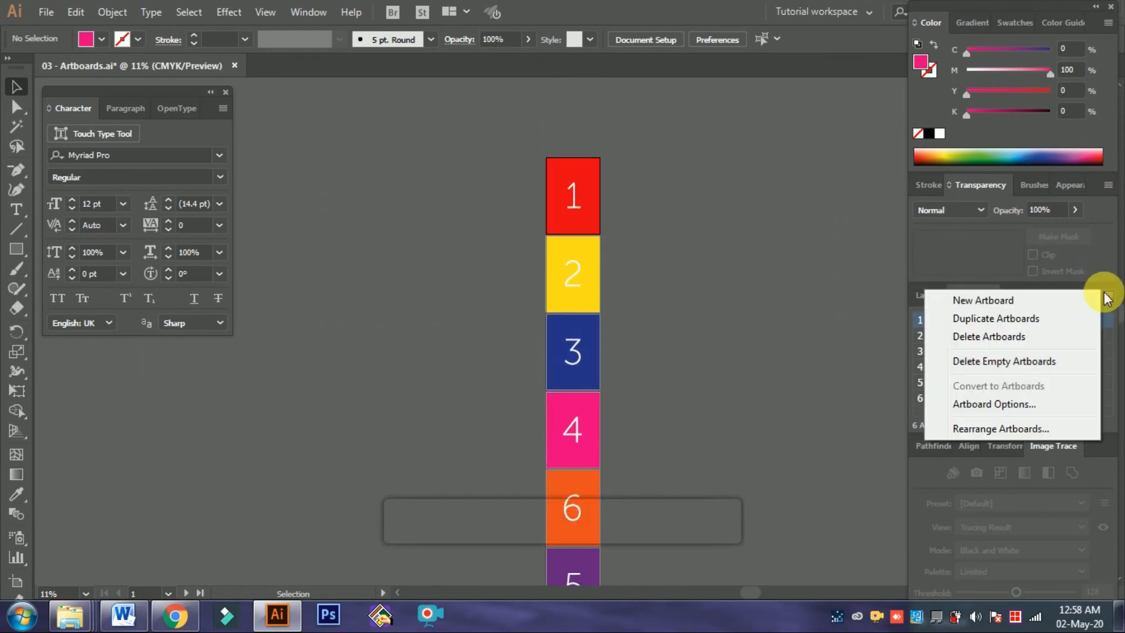
click(1003, 428)
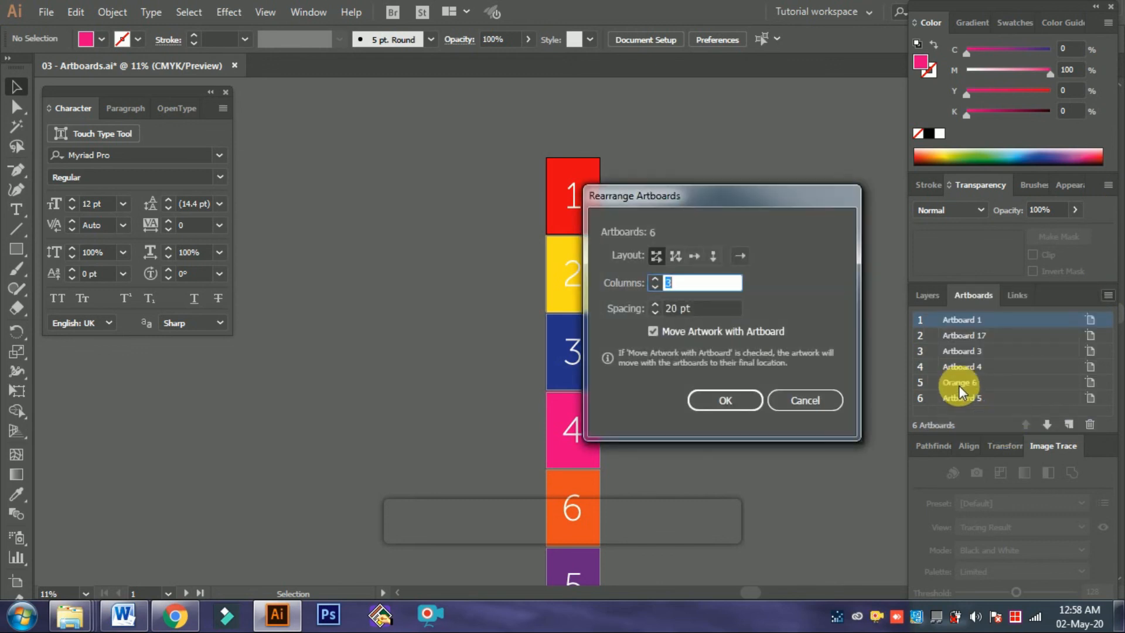
click(677, 255)
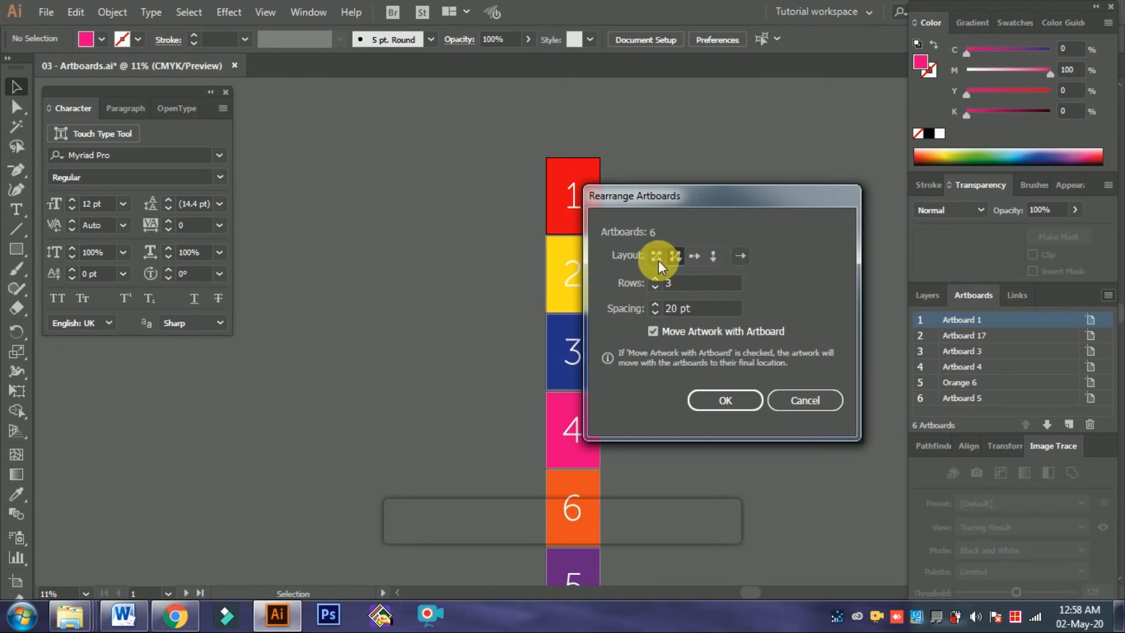
click(725, 400)
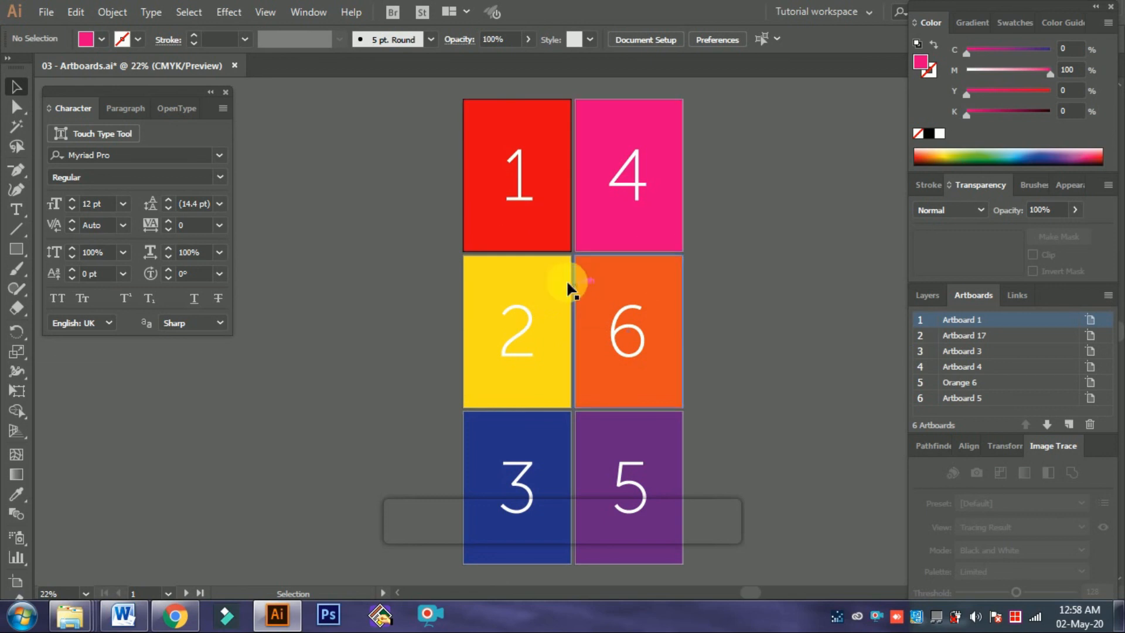